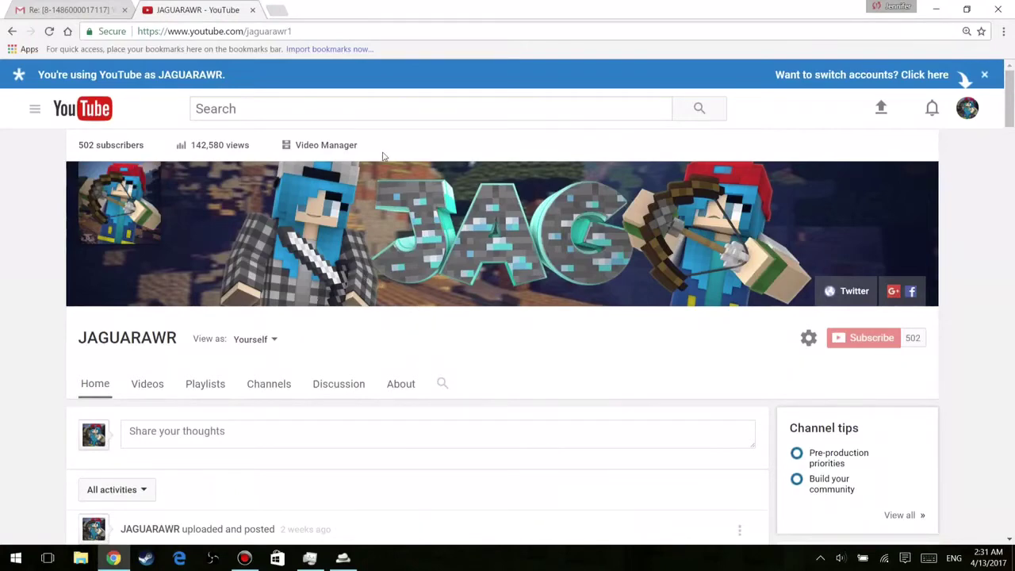
Search for 'youtube help center' and open the official YouTube Help - Google Help result
drag(306, 33, 245, 42)
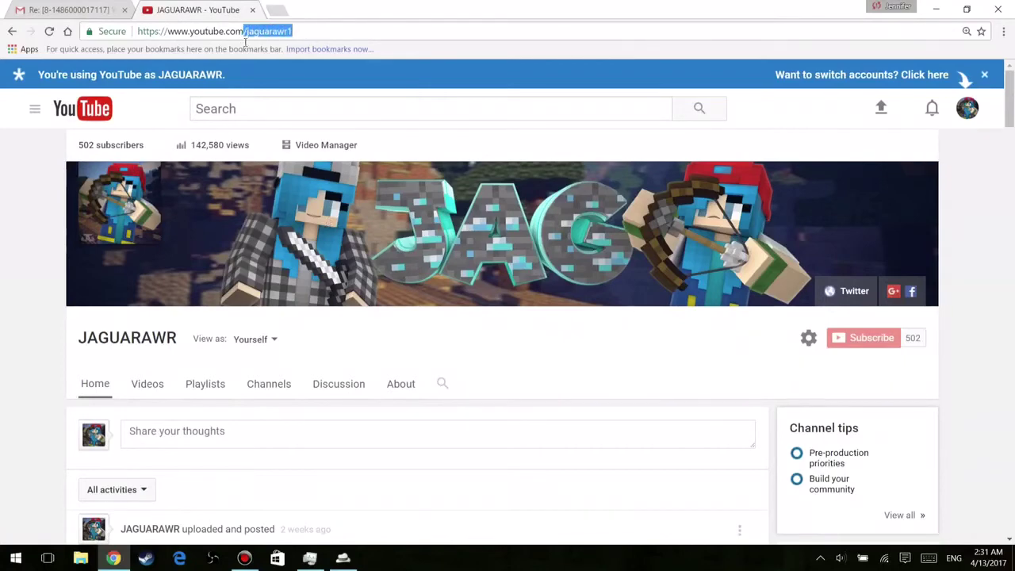
click(315, 29)
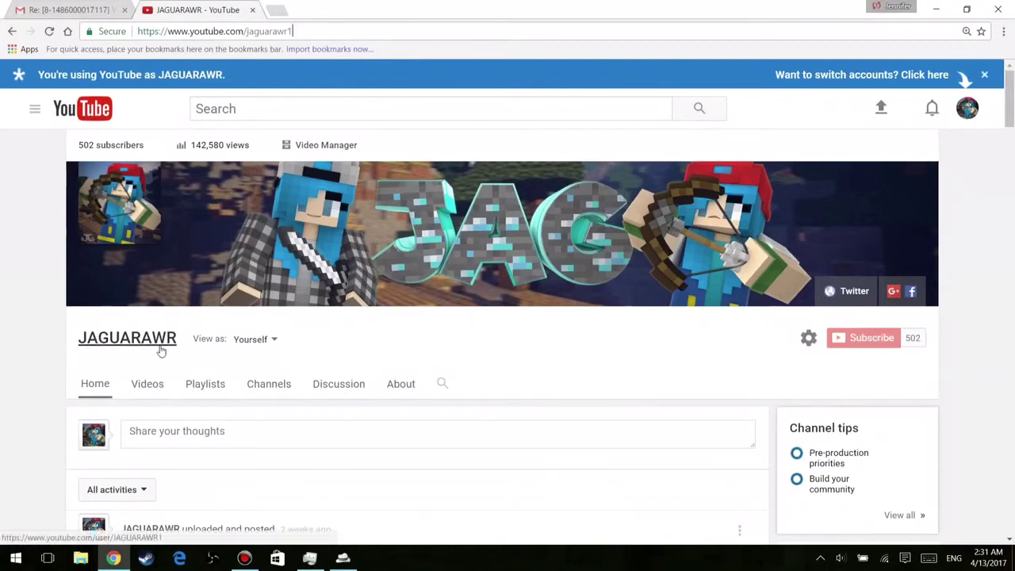
drag(302, 36, 283, 38)
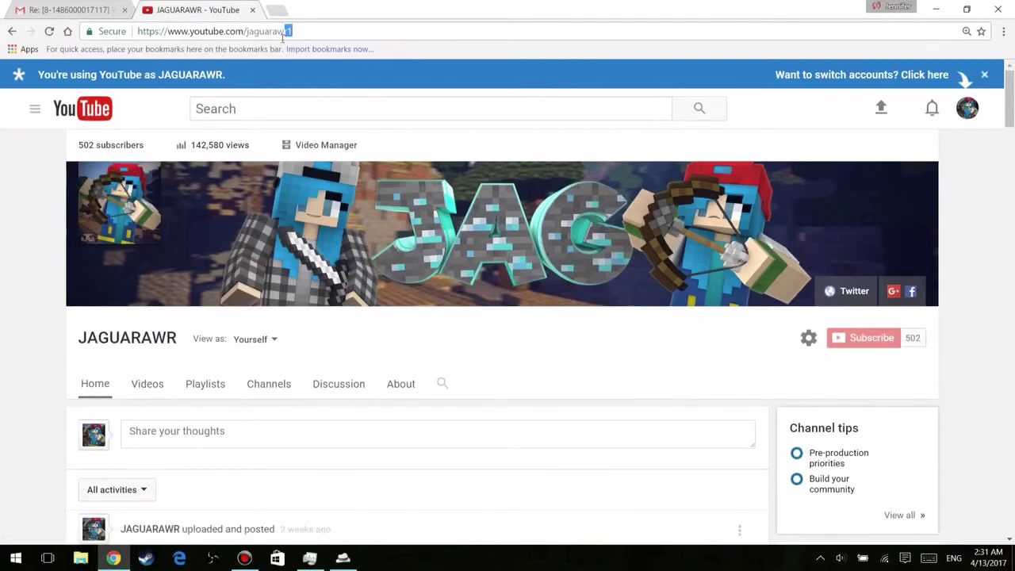
key(BackSpace)
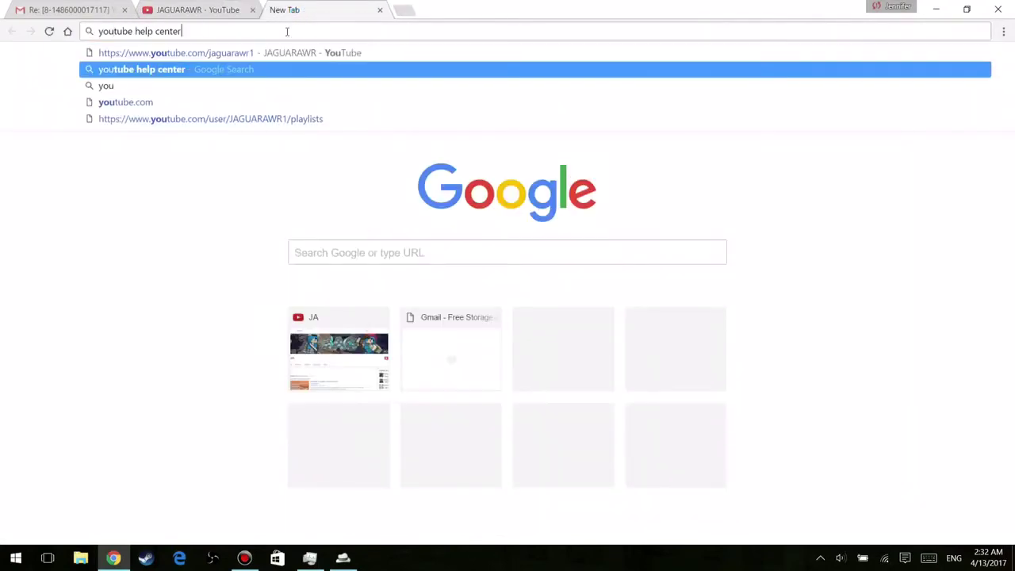
key(Return)
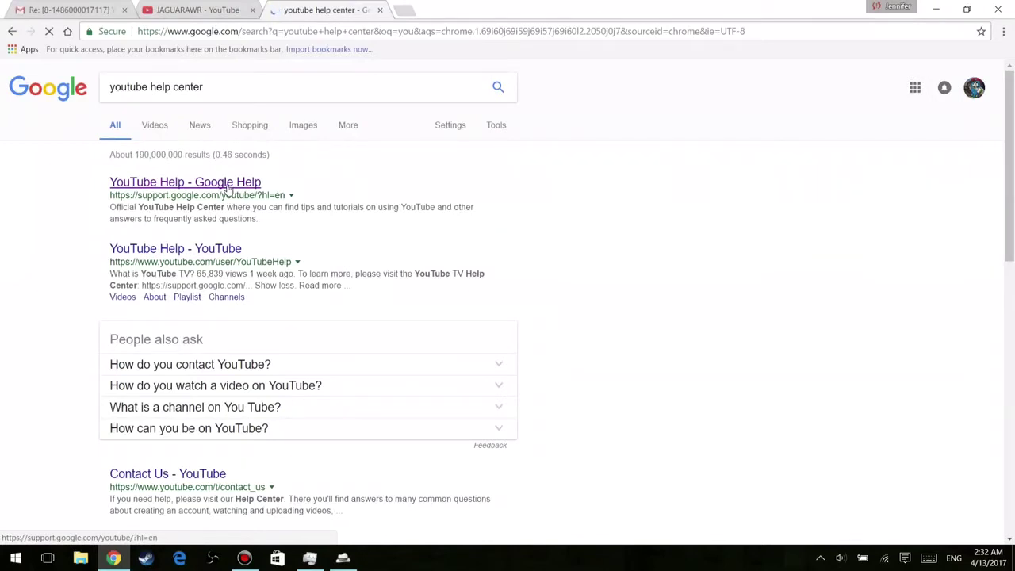
click(229, 187)
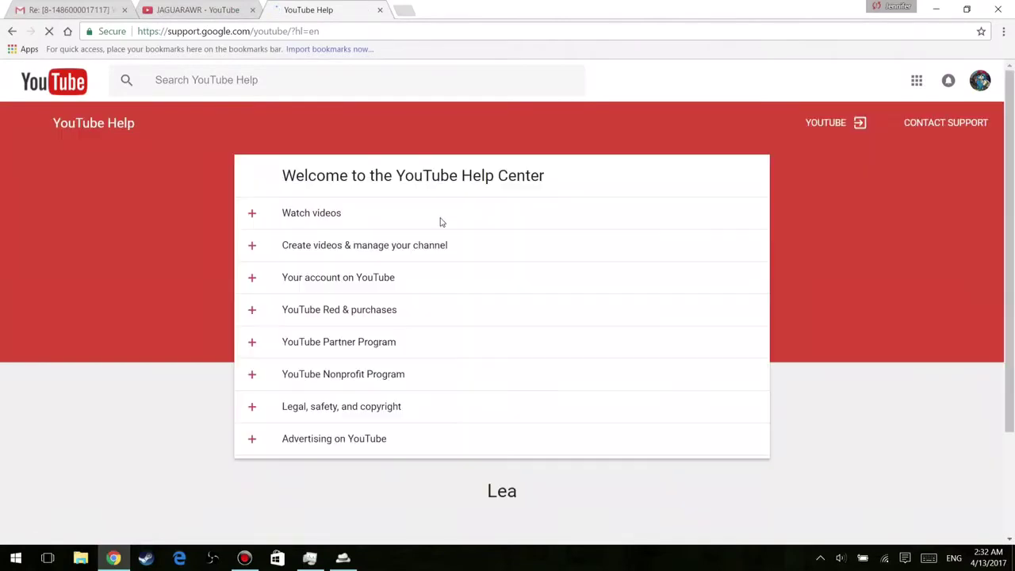
Go through Contact support, Creator support and Channel & video features to the Email support form
click(441, 221)
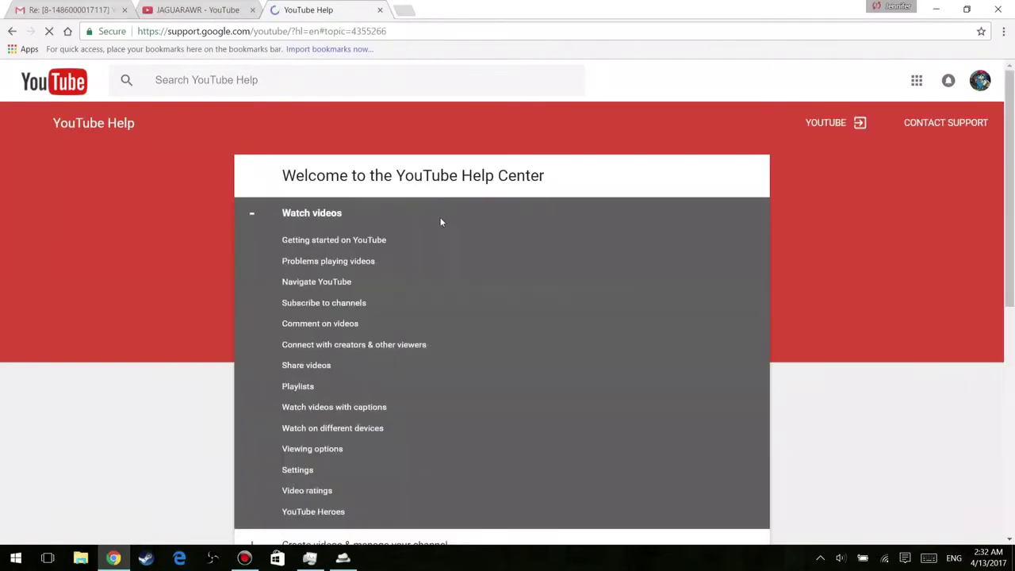
click(960, 129)
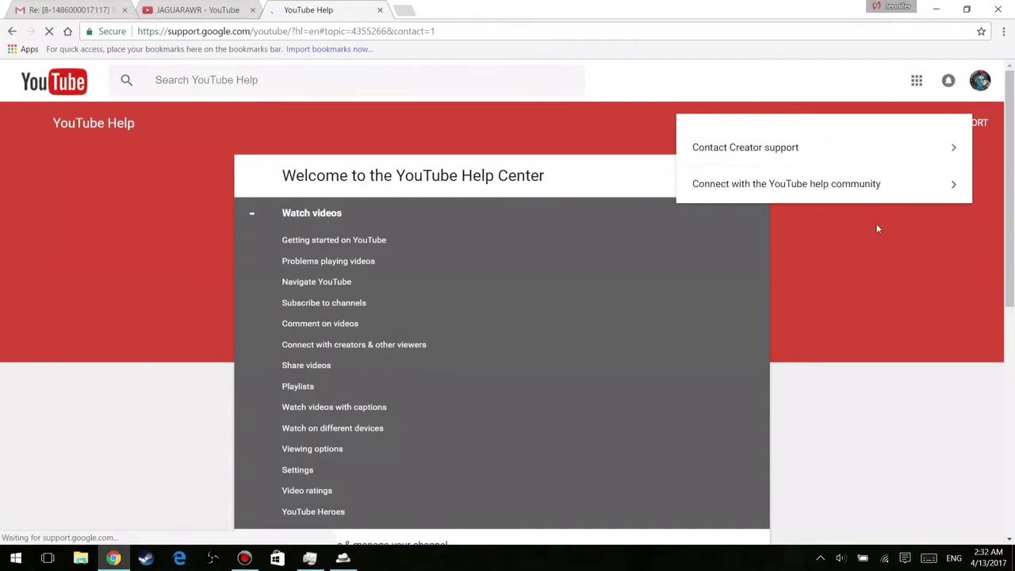
click(738, 151)
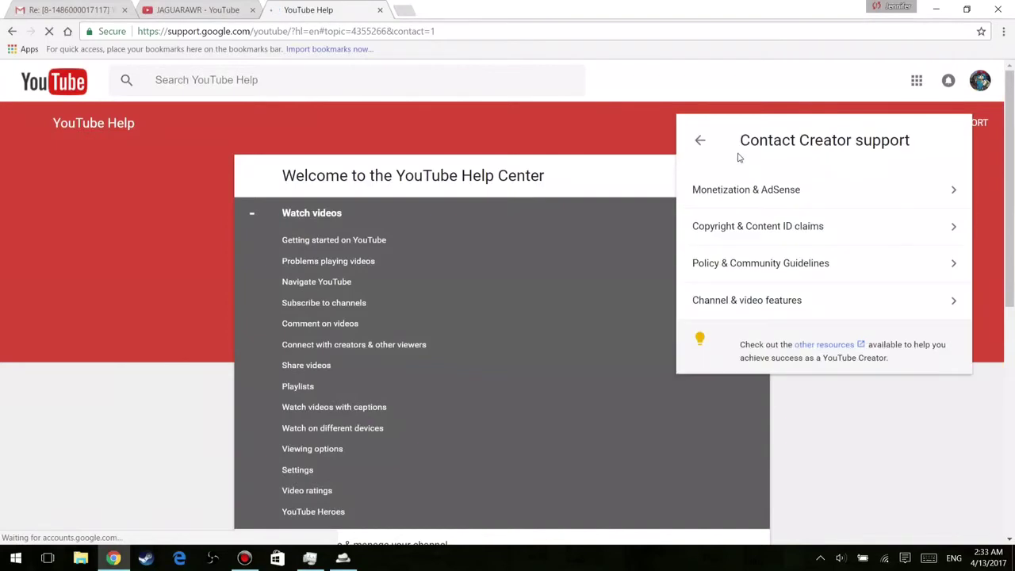
click(743, 304)
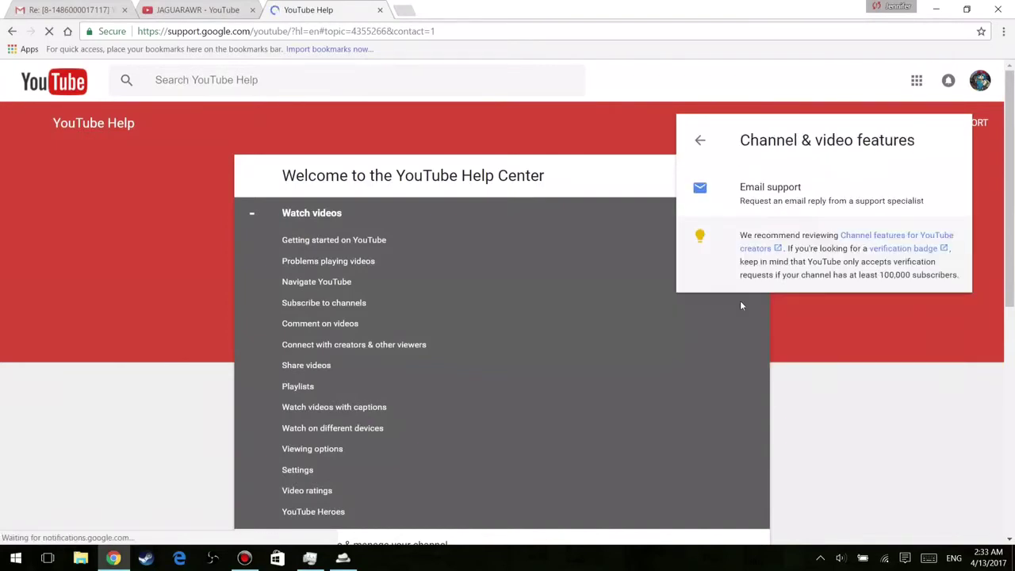
click(759, 193)
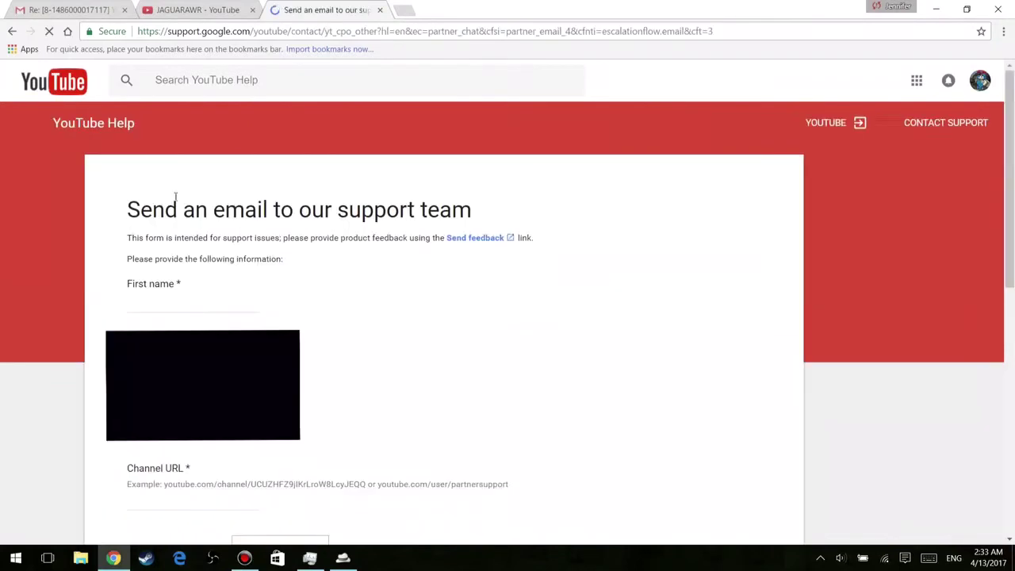
Enter the user's first name and last name in the form's name fields
scroll(195, 315, down, 5)
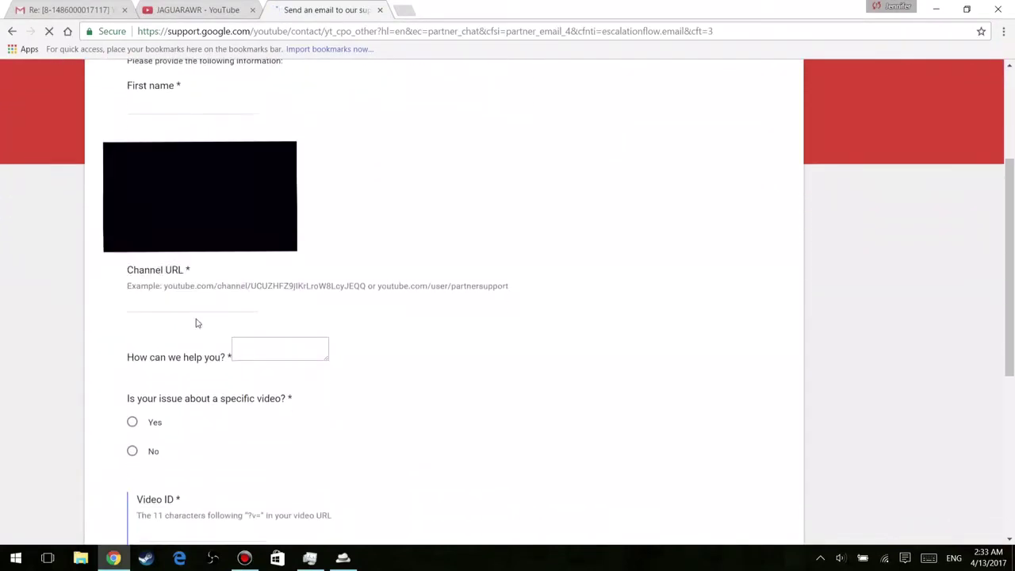
scroll(198, 323, down, 8)
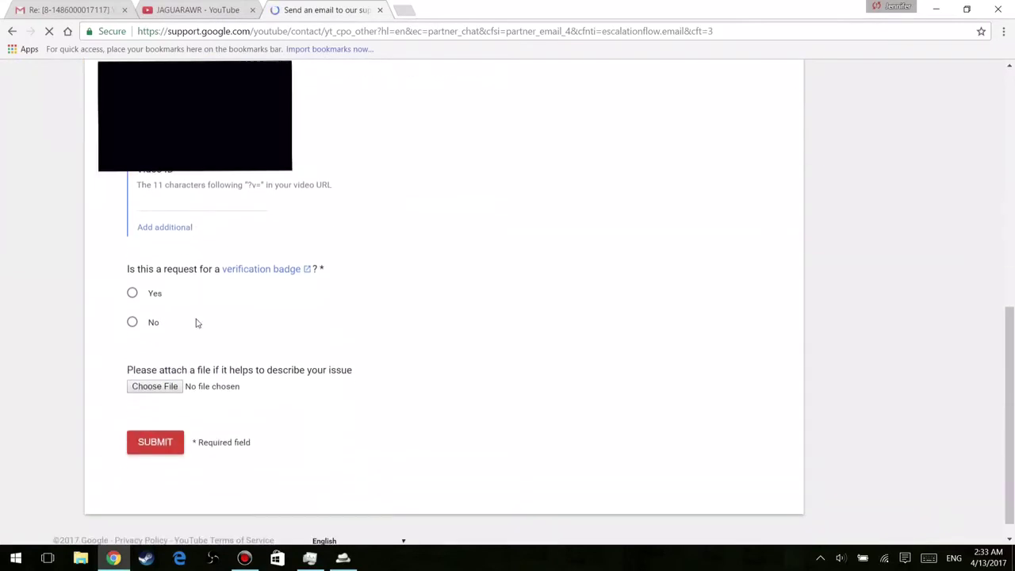
scroll(197, 323, up, 13)
click(188, 310)
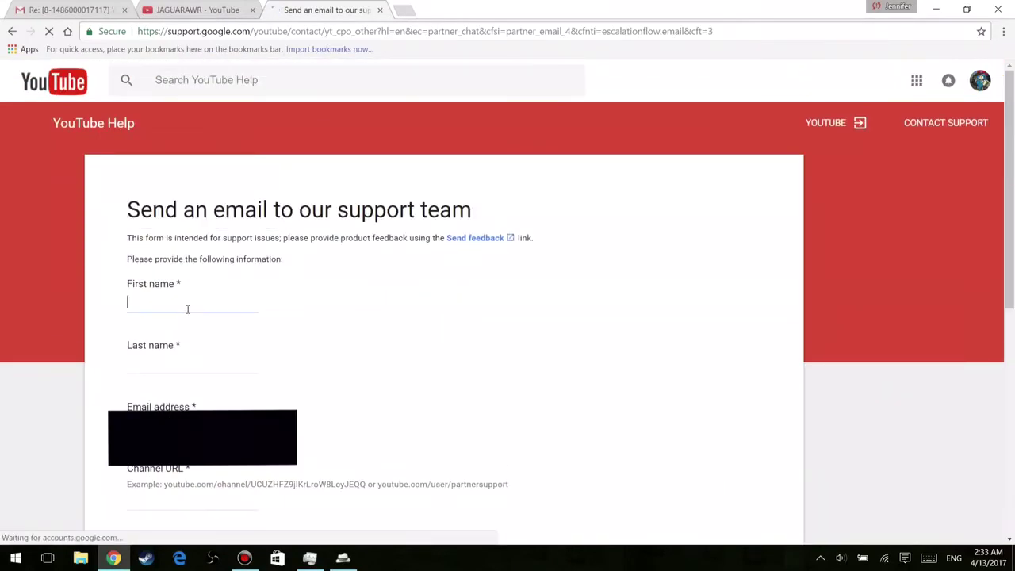
text(jenniger)
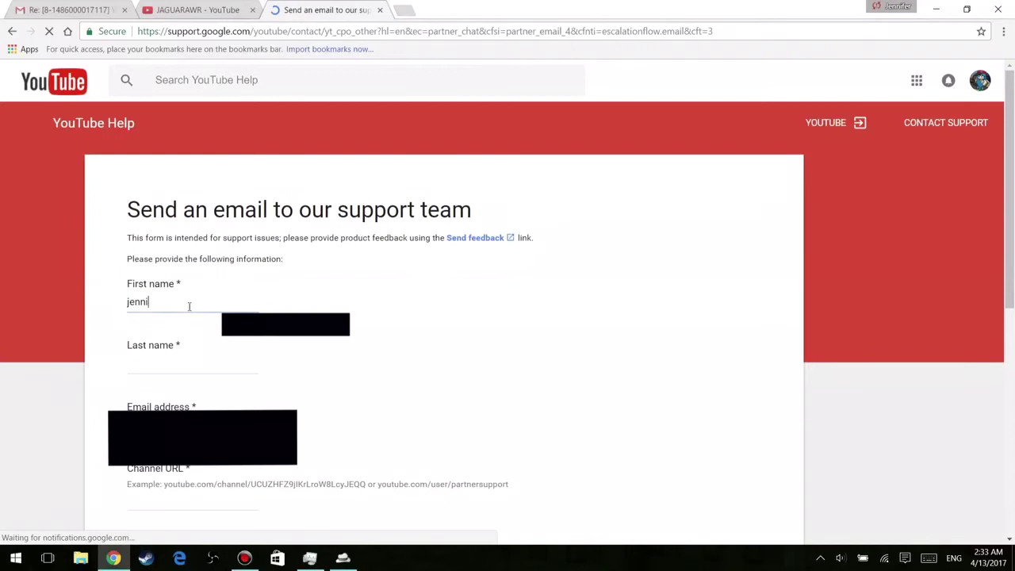
key(BackSpace)
key(BackSpace)
key(BackSpace)
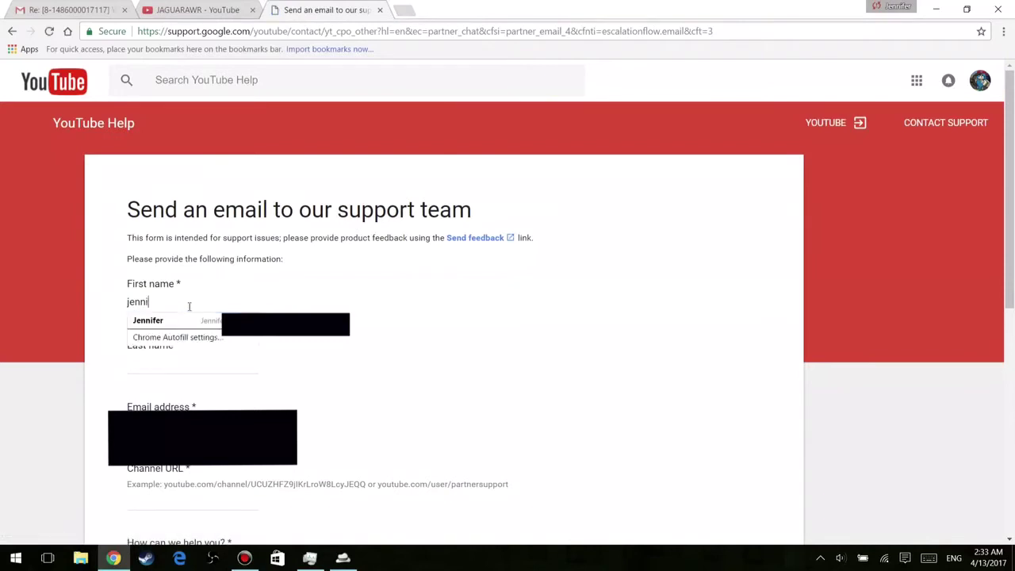
text(fer)
key(Tab)
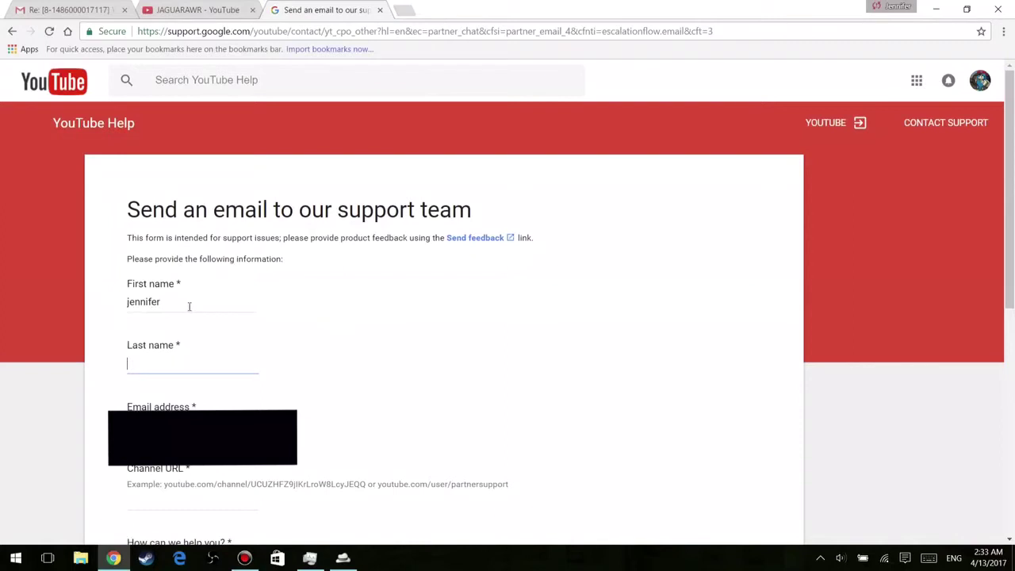
text(bdkjdbvsvdkj)
scroll(188, 306, down, 4)
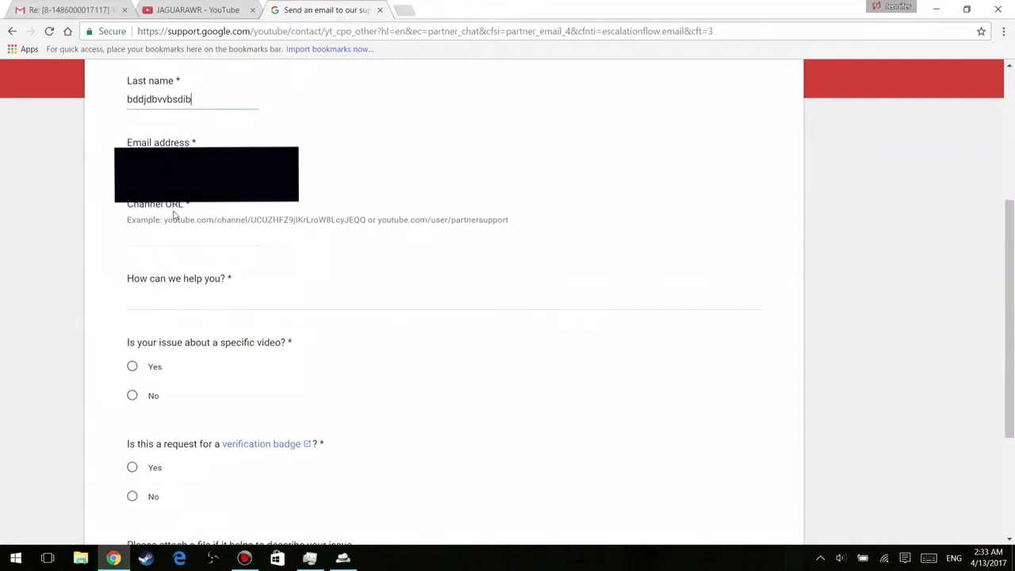
Copy the JAGUARAWR channel page address and paste it into the form's Channel URL field
click(185, 247)
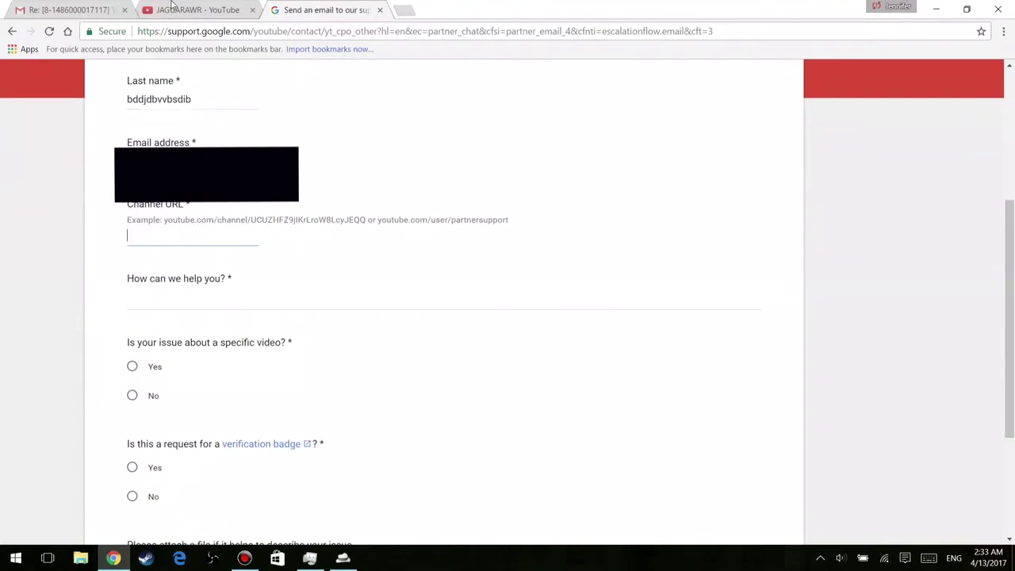
click(176, 10)
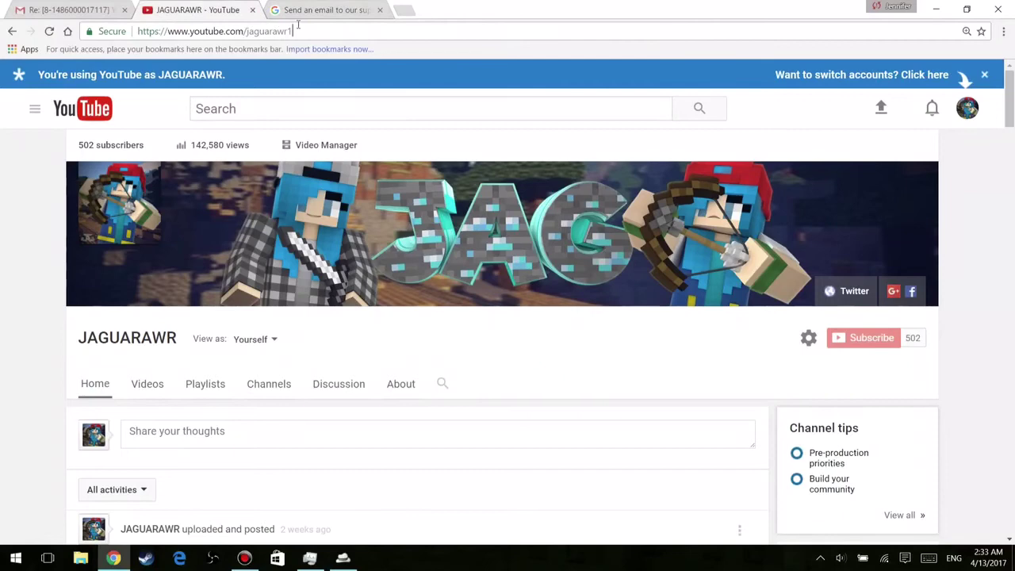
drag(291, 31, 137, 31)
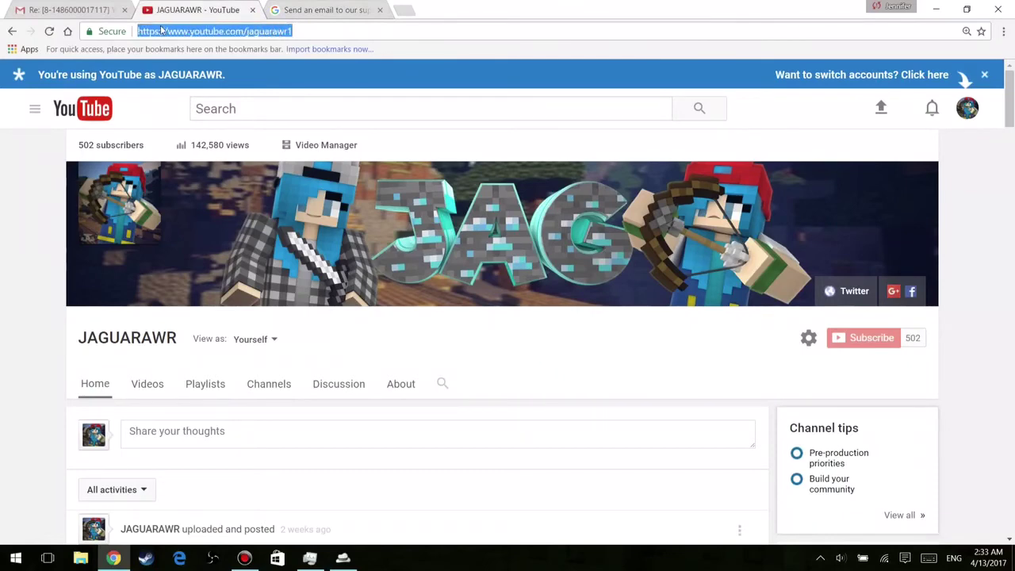
right_click(162, 29)
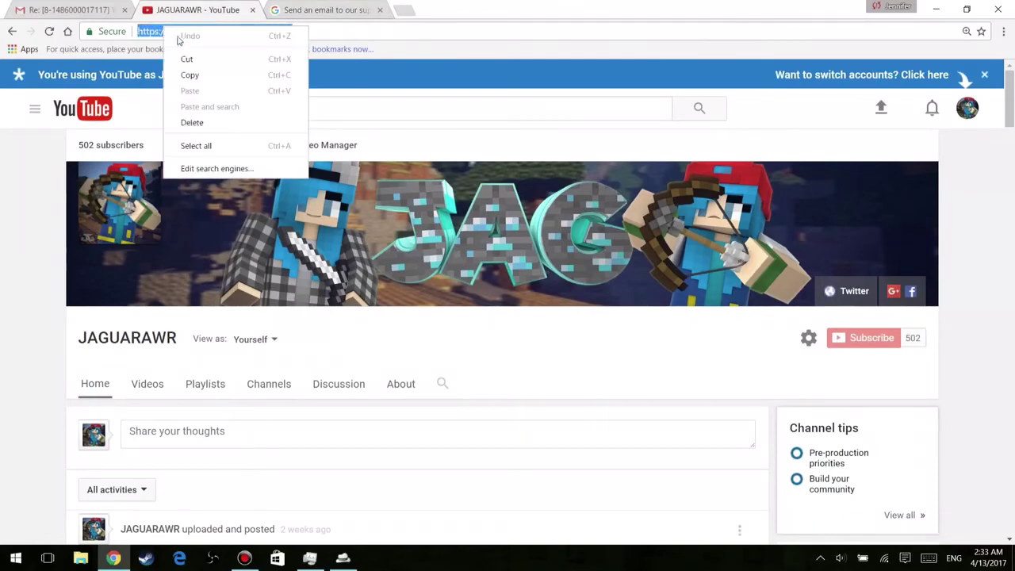
click(244, 77)
click(322, 9)
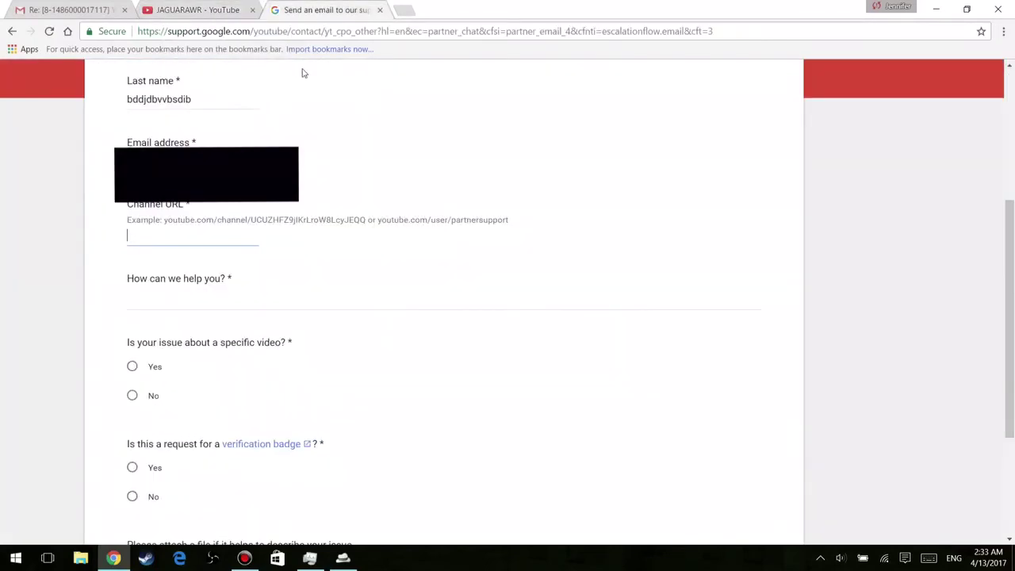
right_click(196, 236)
click(241, 309)
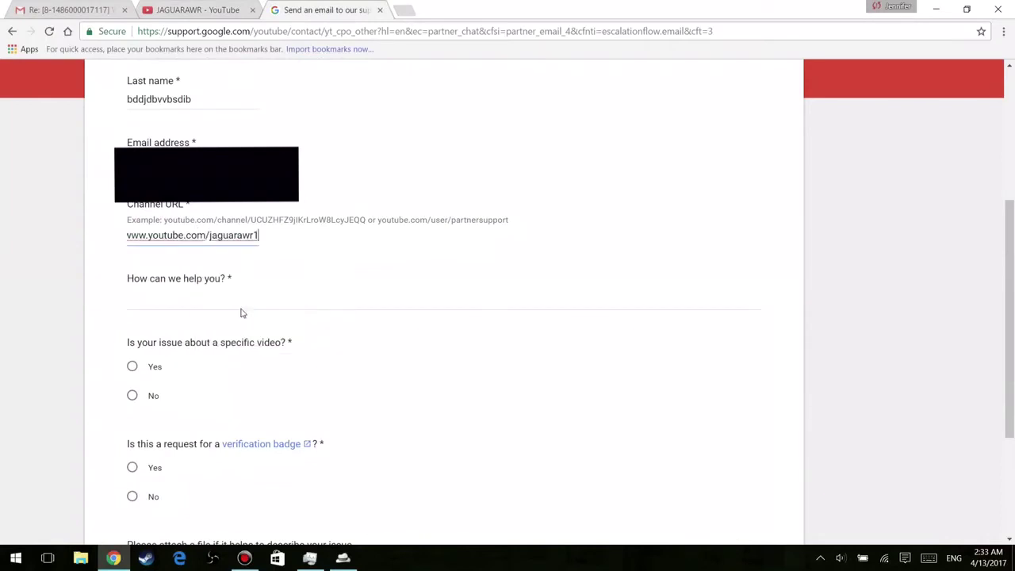
click(225, 303)
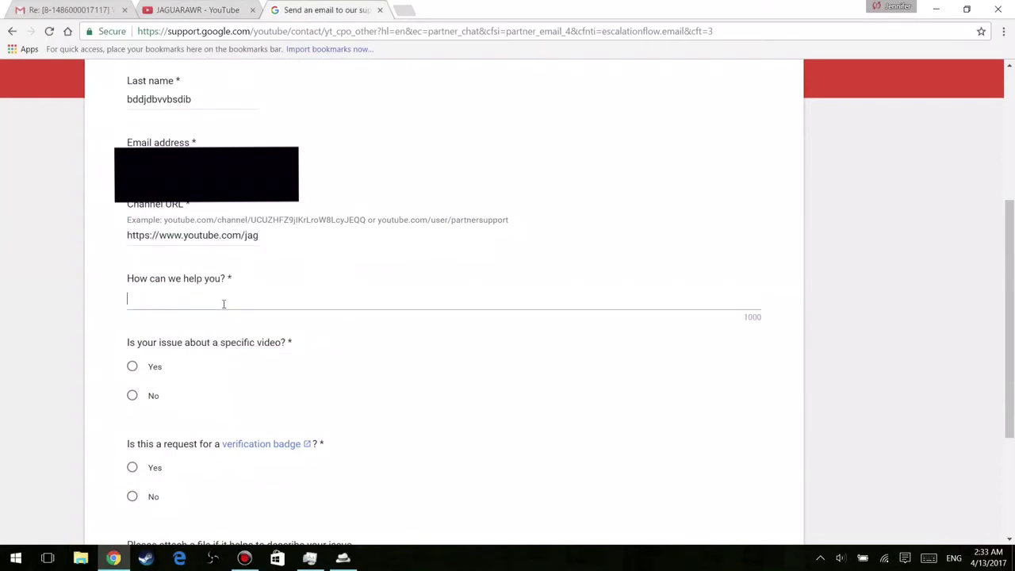
Write a message asking to change the channel URL to match the updated channel name
text(Hello, I rencently changed my youtube)
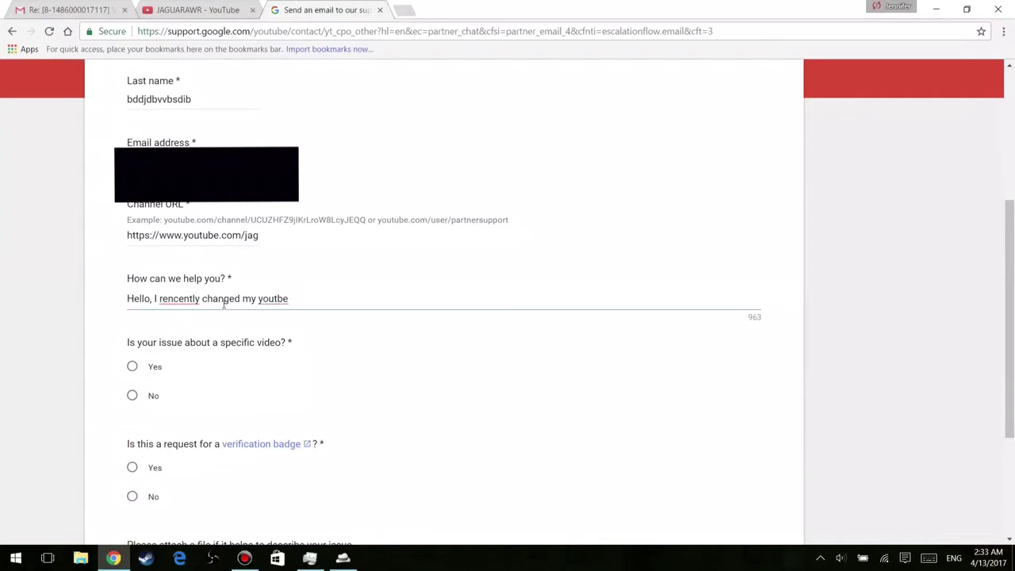
key(BackSpace)
key(BackSpace)
text(ube channel's name and the )
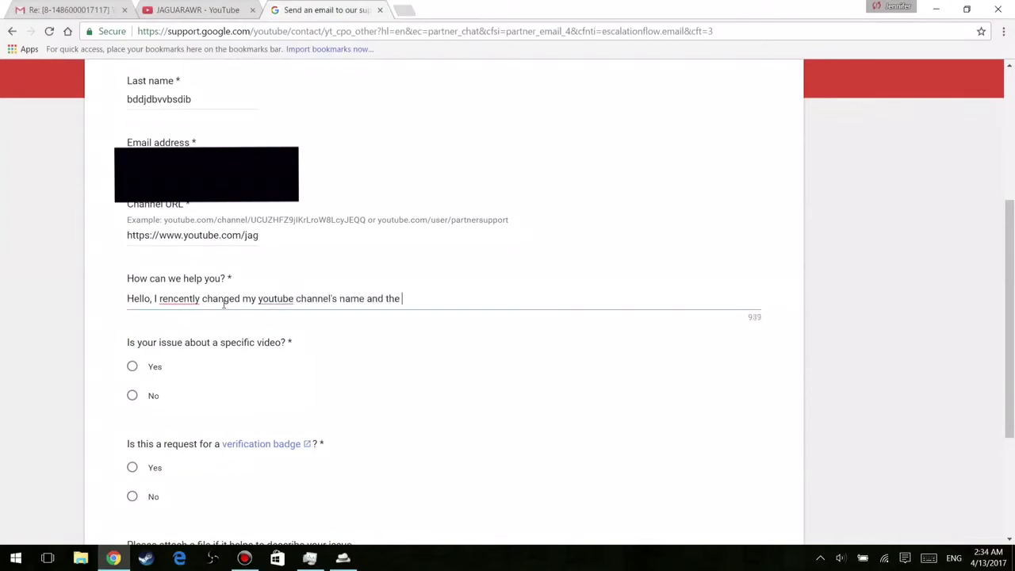
text(URL does not correspond with it. )
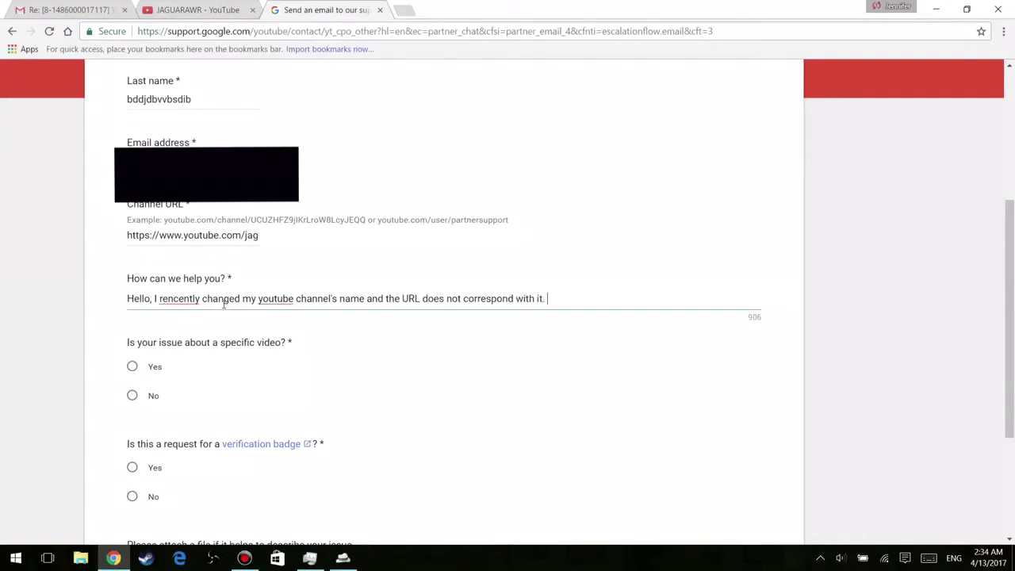
text(I was windering)
right_click(589, 298)
click(615, 313)
text(if th)
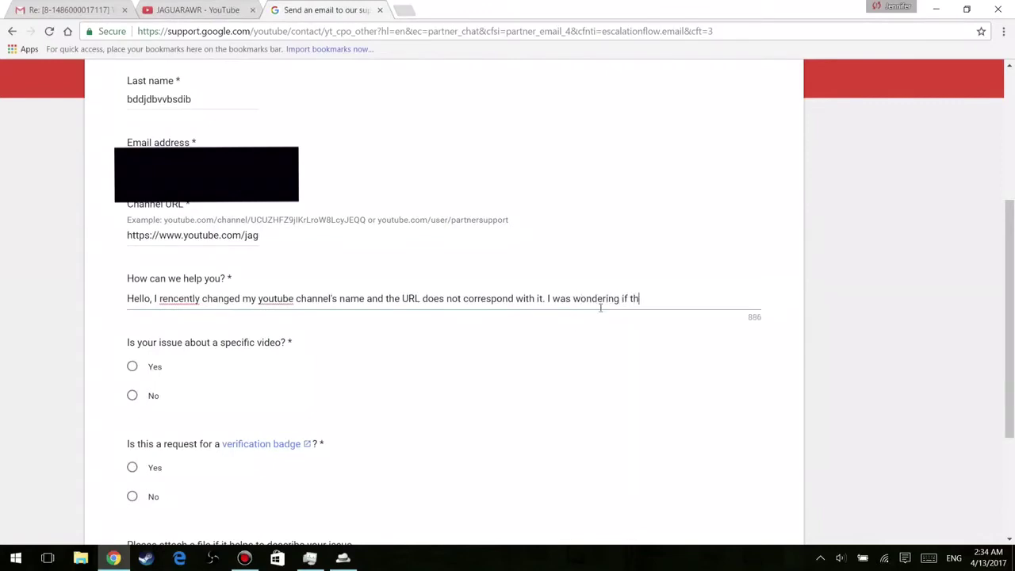
text(ere is any way for me to change my URL )
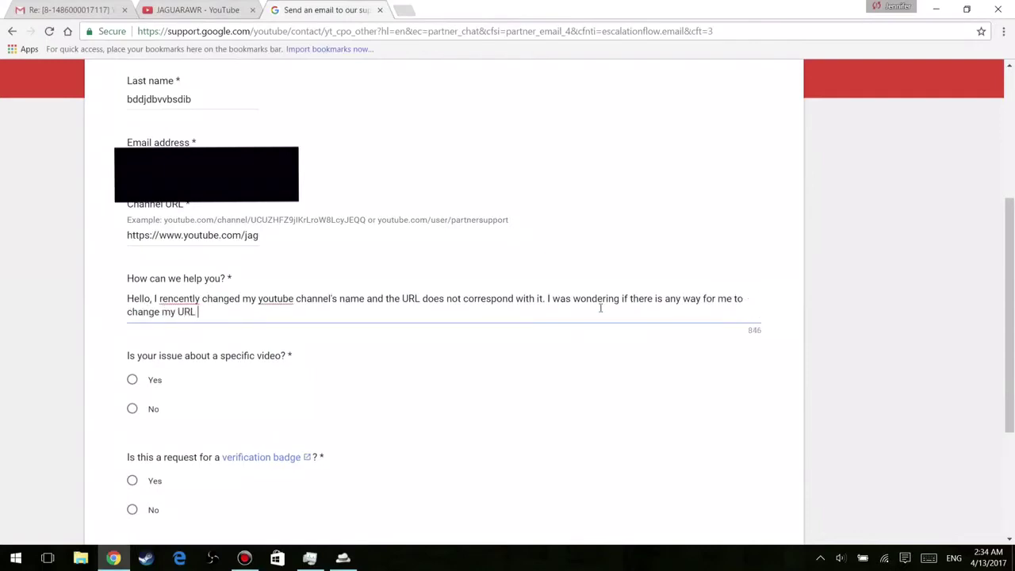
text(to match my channe)
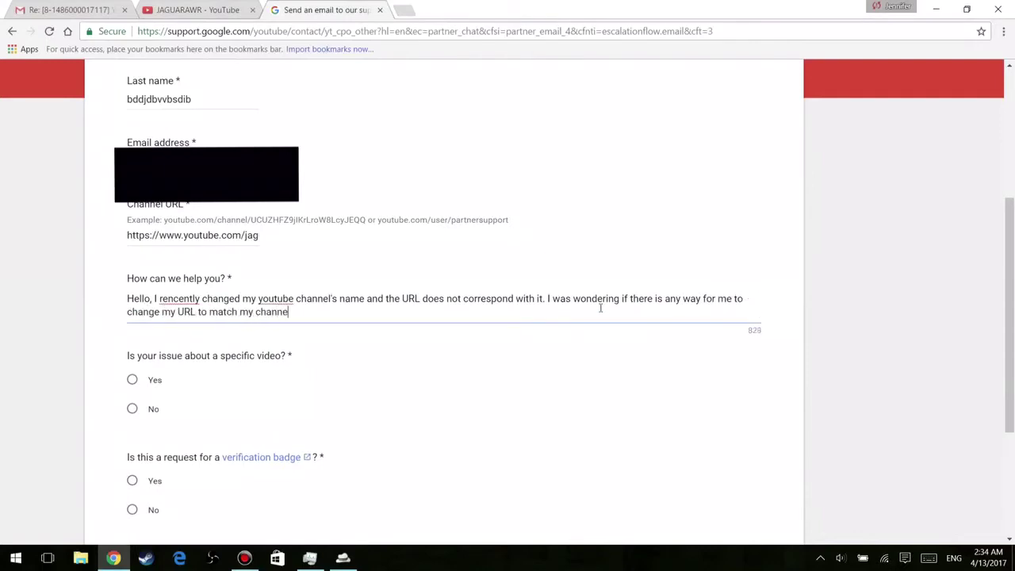
text(updated)
key(End)
text(nam)
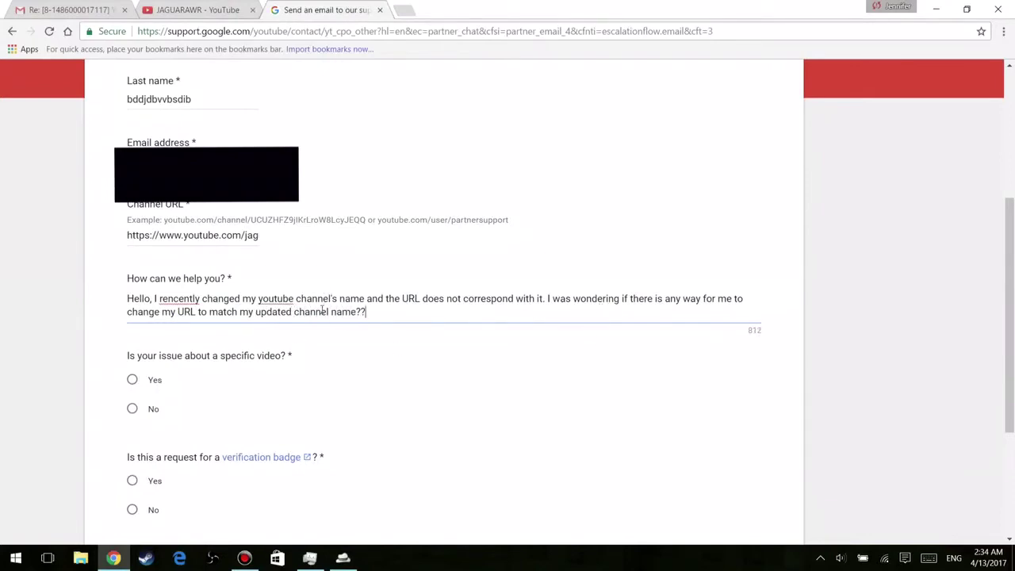
Answer No to both the specific-video and verification-badge questions
scroll(201, 391, down, 2)
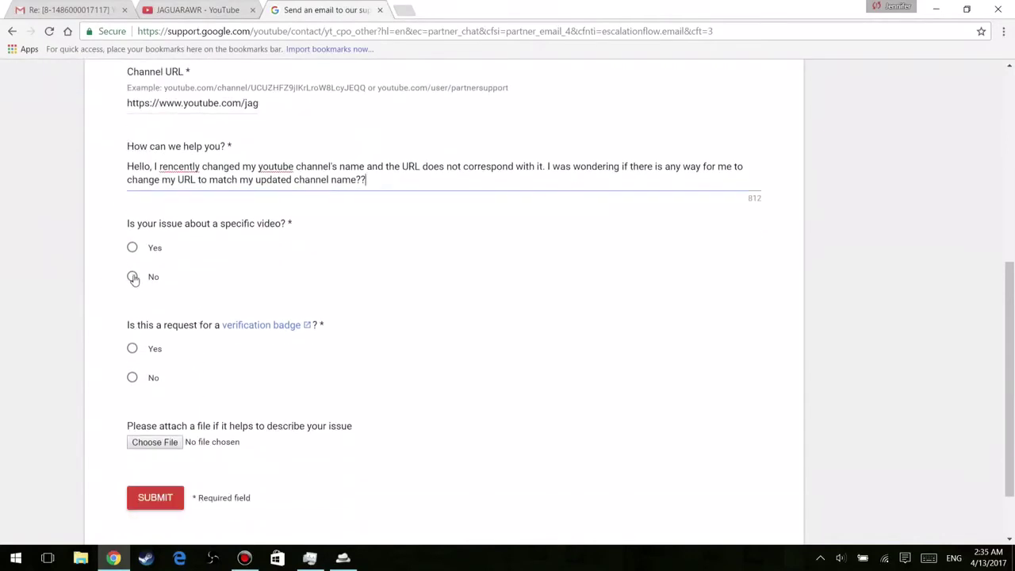
click(132, 276)
click(133, 382)
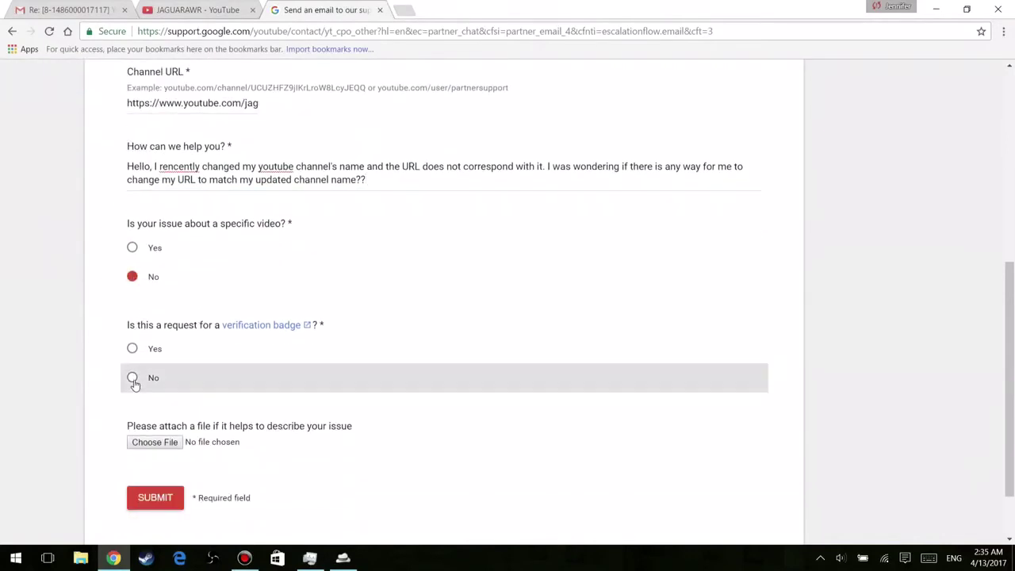
scroll(177, 396, down, 1)
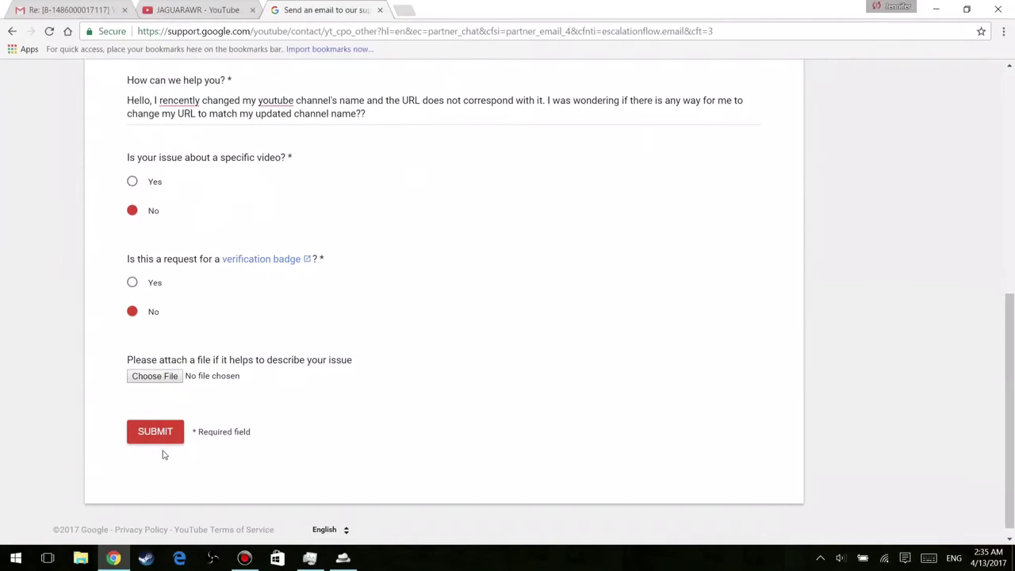
scroll(297, 312, up, 6)
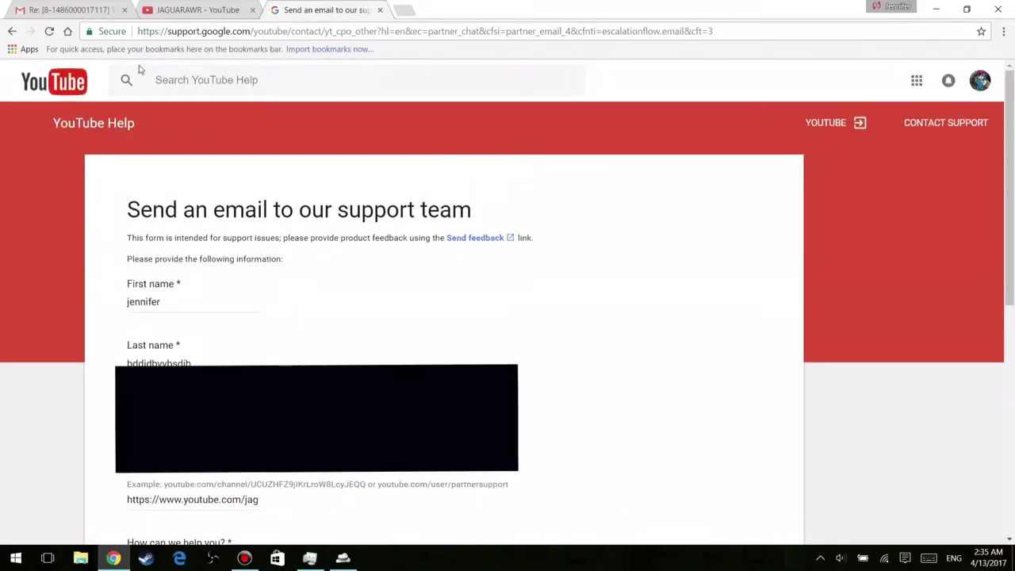
Open the YouTube Partner Support email and highlight the line about the reserved JAGUARAWR URL
click(82, 10)
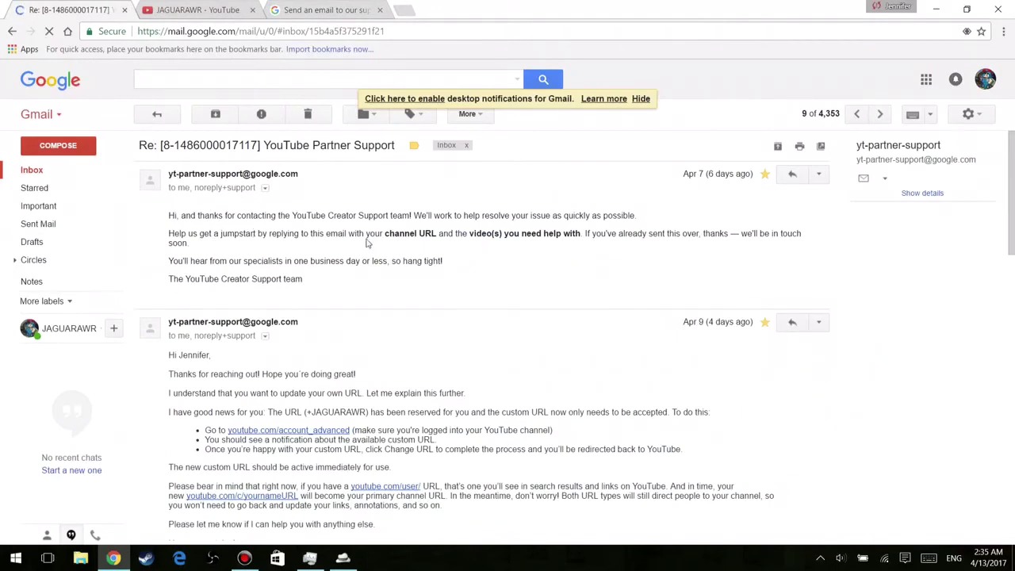
scroll(355, 278, down, 2)
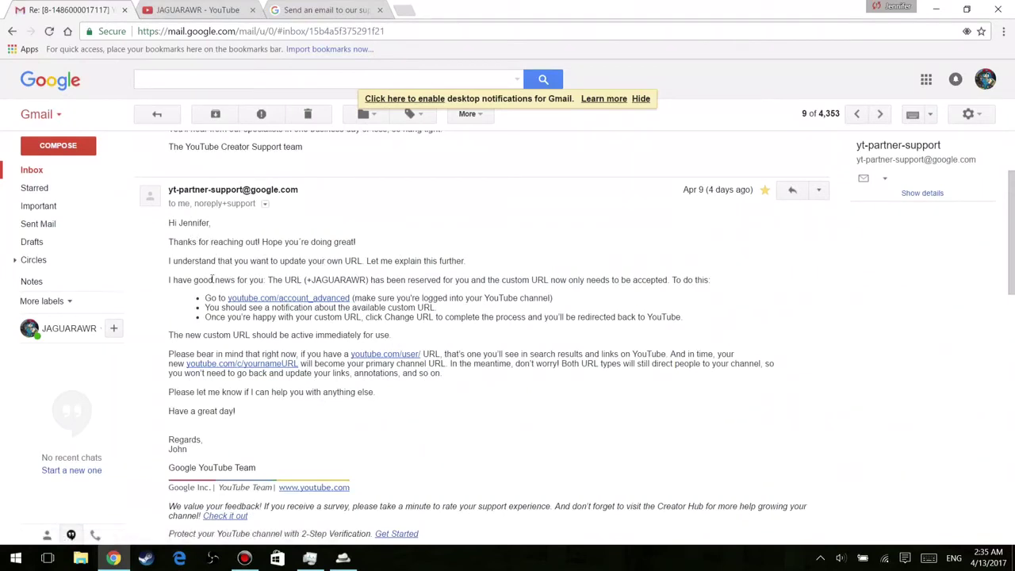
drag(174, 279, 695, 272)
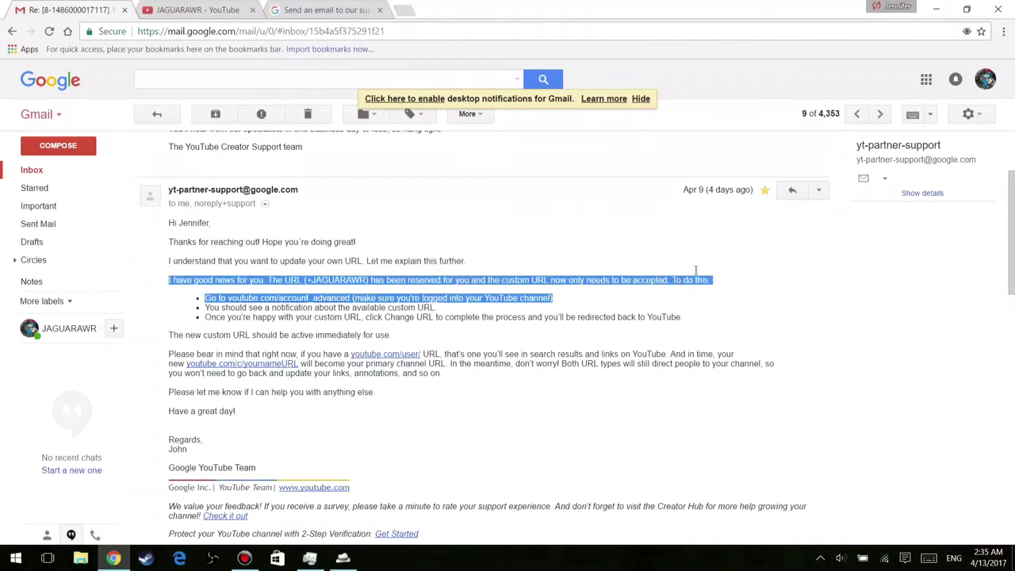
triple_click(711, 277)
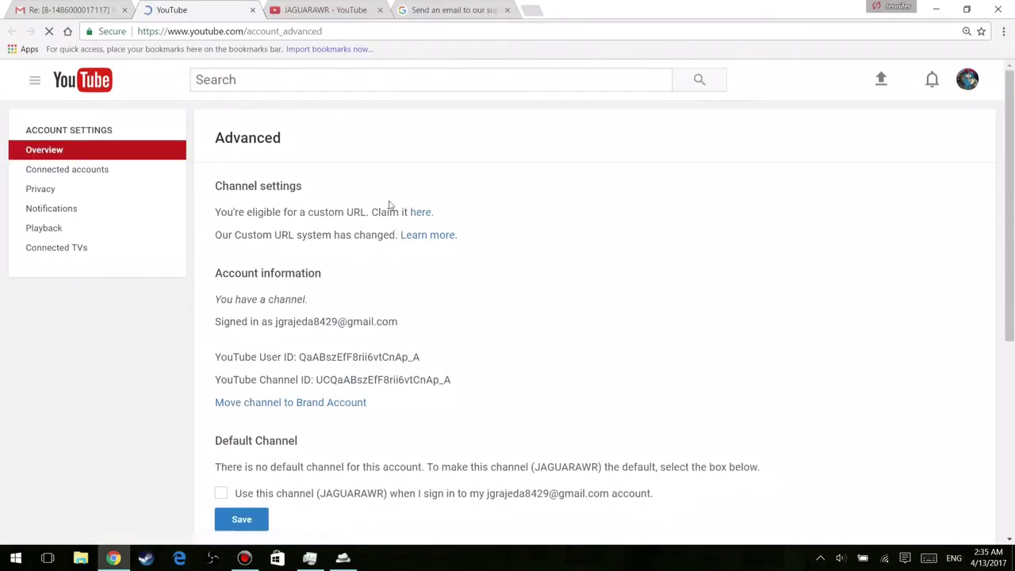
Close the support form, claim youtube.com/c/JAGUARAWR, accept the Terms of Use and confirm
click(508, 11)
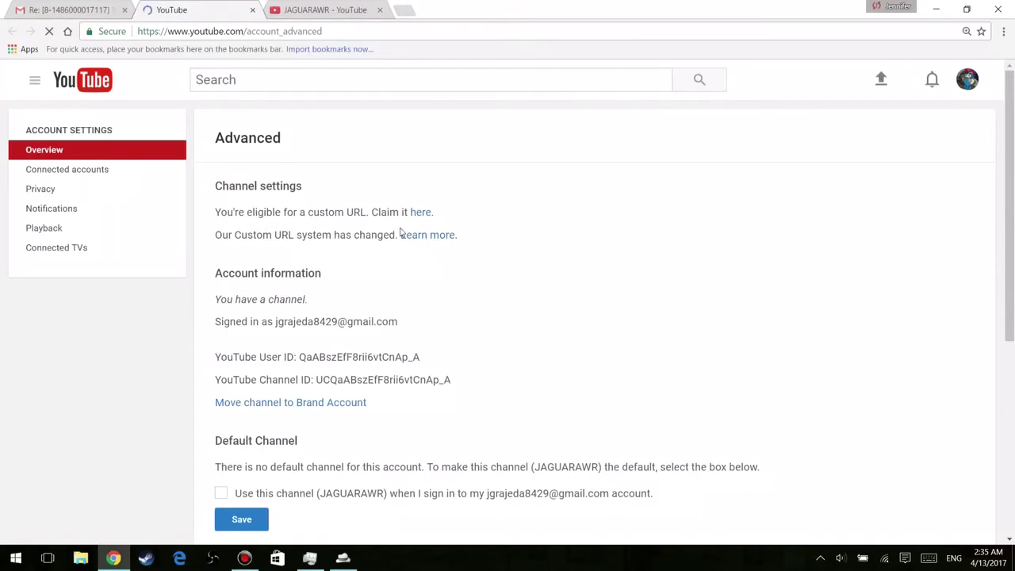
click(421, 214)
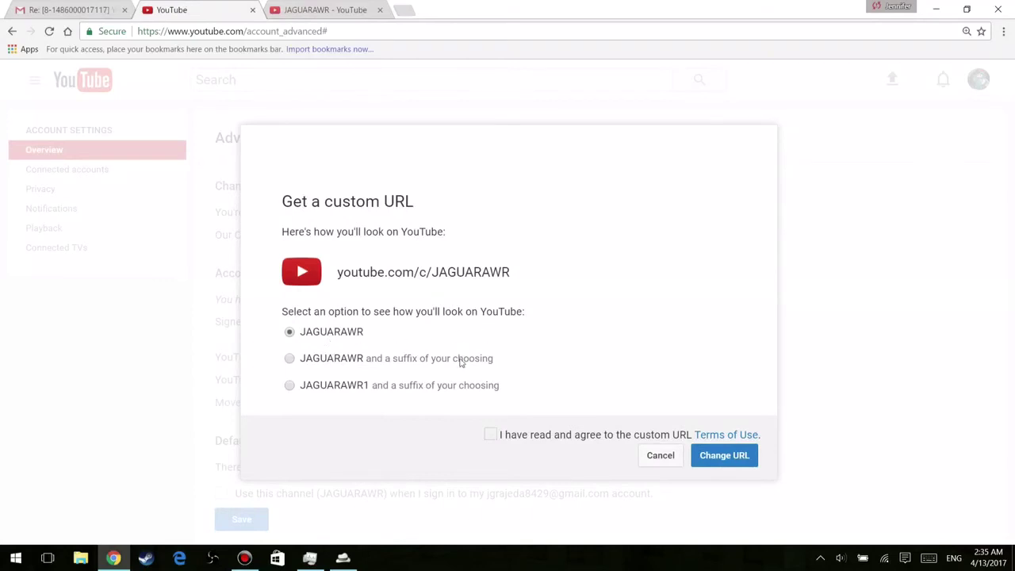
click(728, 462)
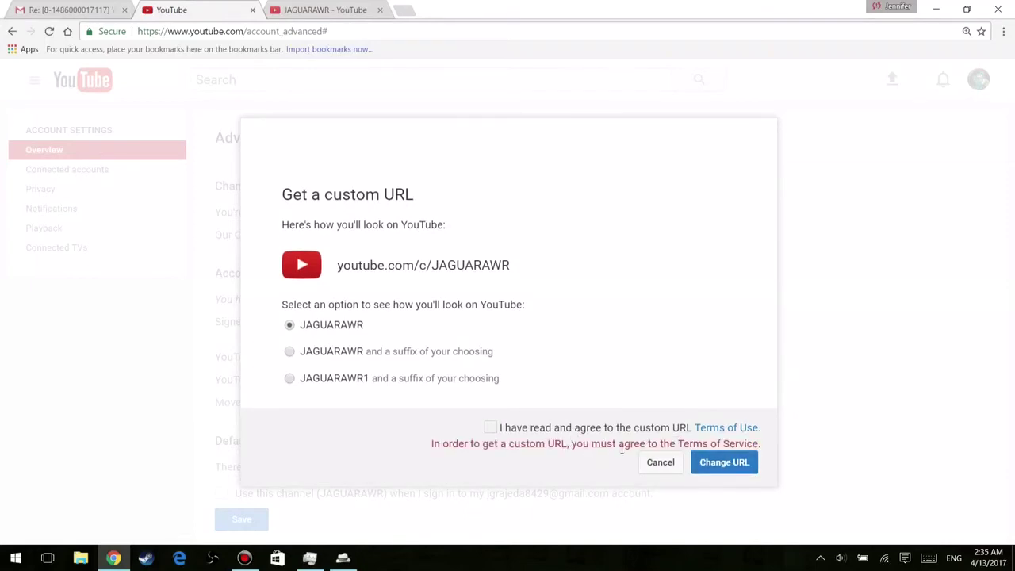
click(491, 428)
click(725, 467)
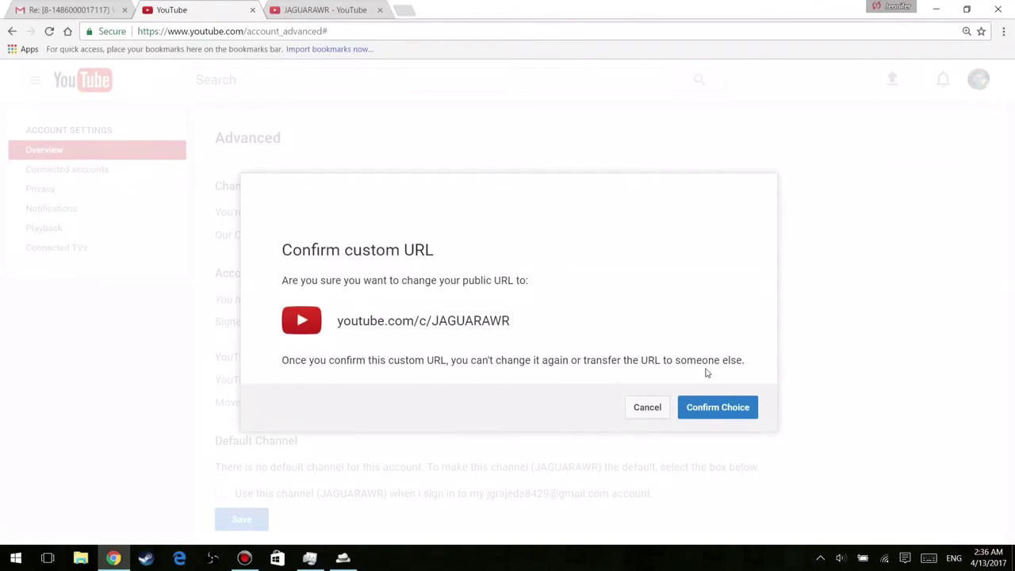
click(716, 415)
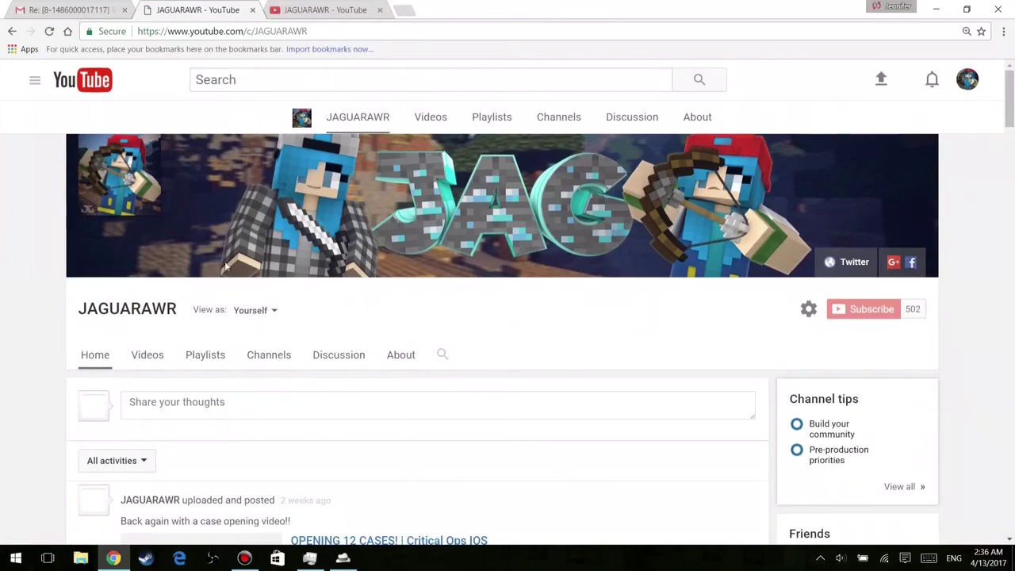
Load the old youtube.com/jaguarawr1 address and reload the channel page
drag(310, 32, 256, 40)
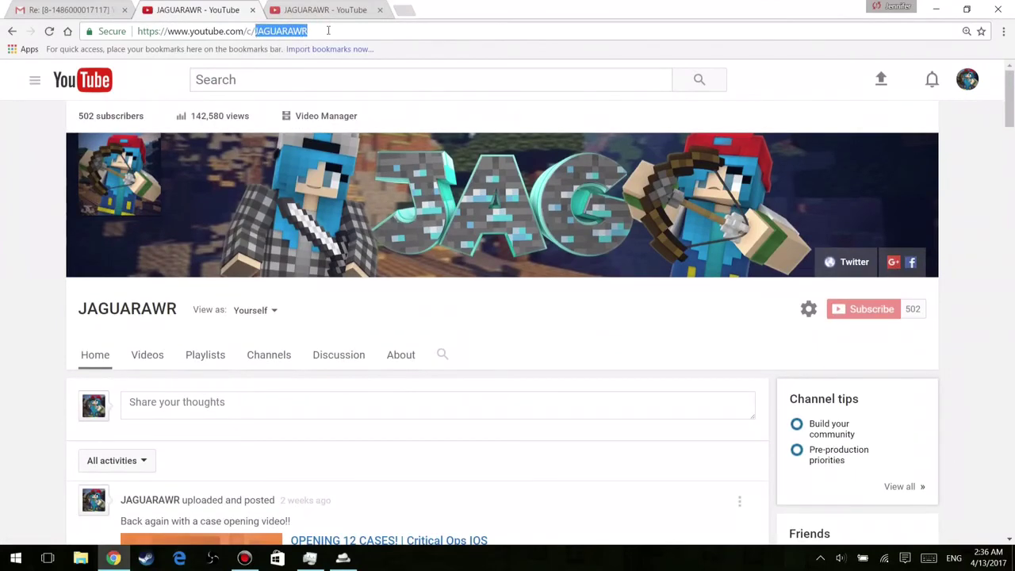
key(ctrl+a)
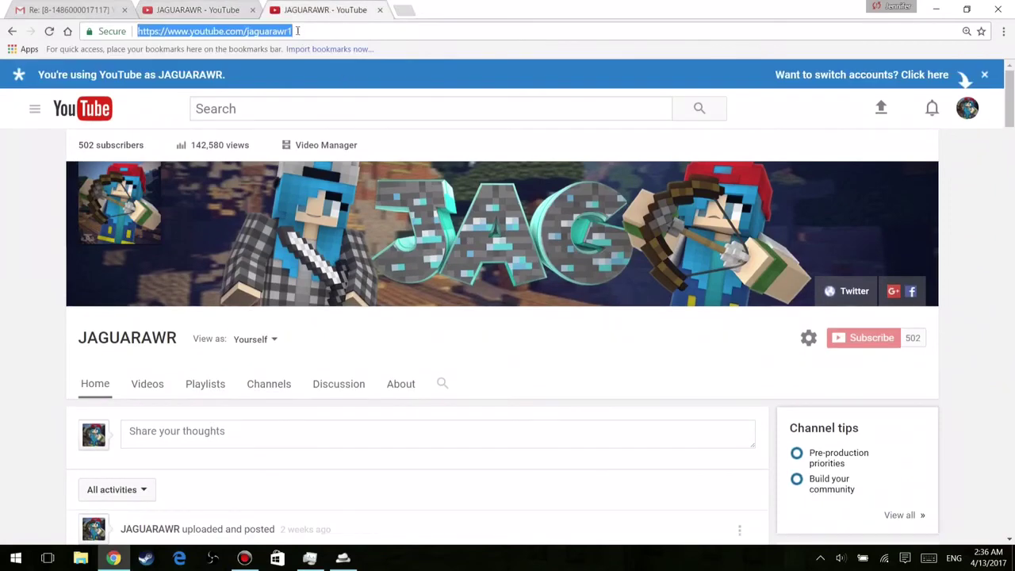
text(https://www.youtube.com/jaguarawr1)
double_click(268, 34)
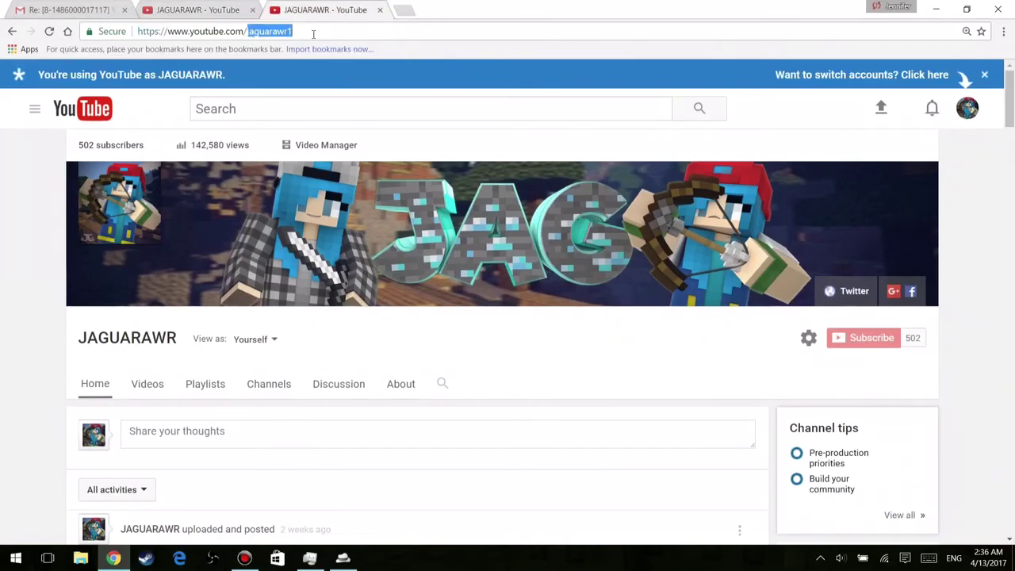
key(Return)
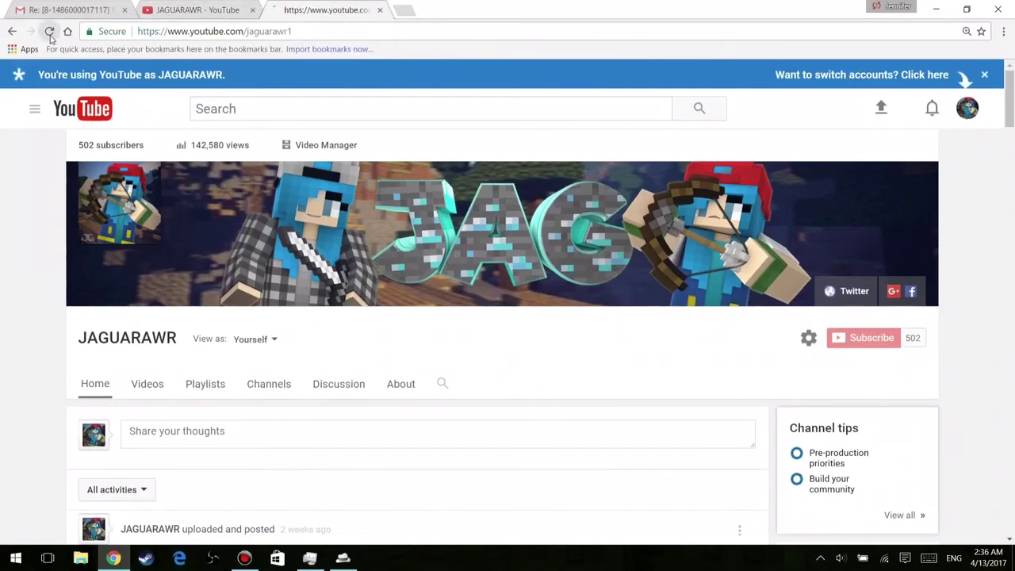
click(50, 37)
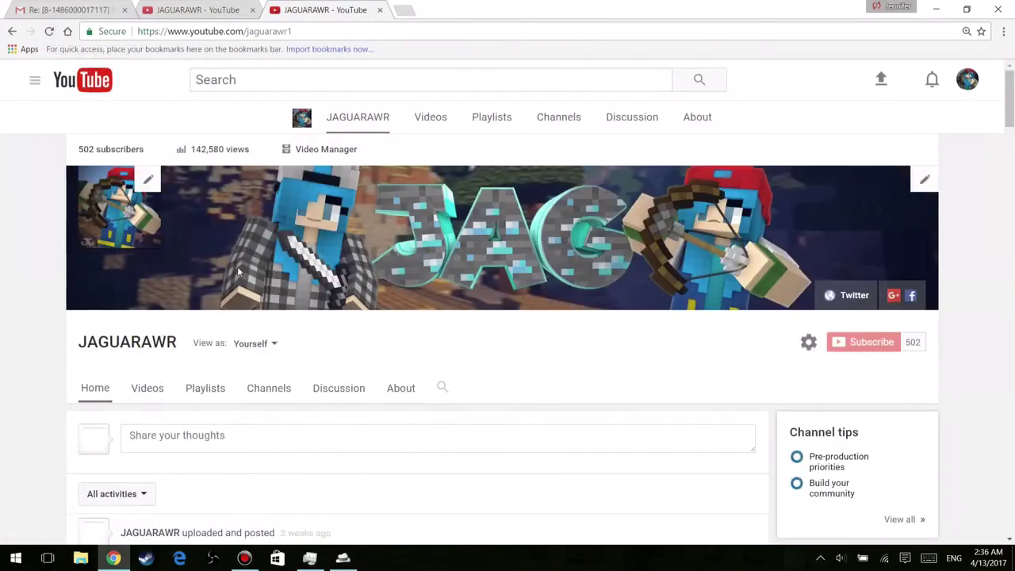
Reload the /c/JAGUARAWR channel page and compare it with the jaguarawr1 tab
click(180, 10)
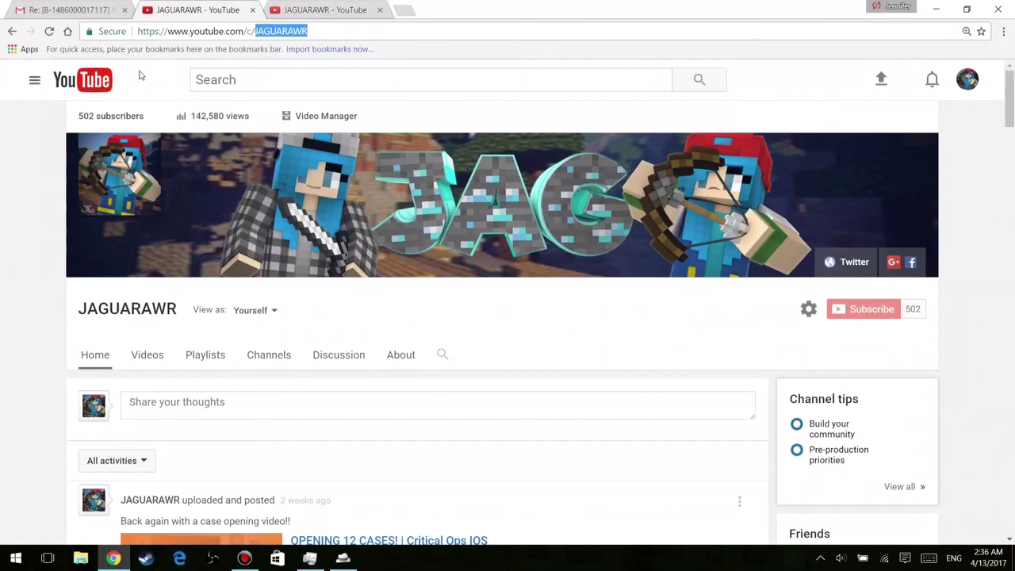
click(49, 33)
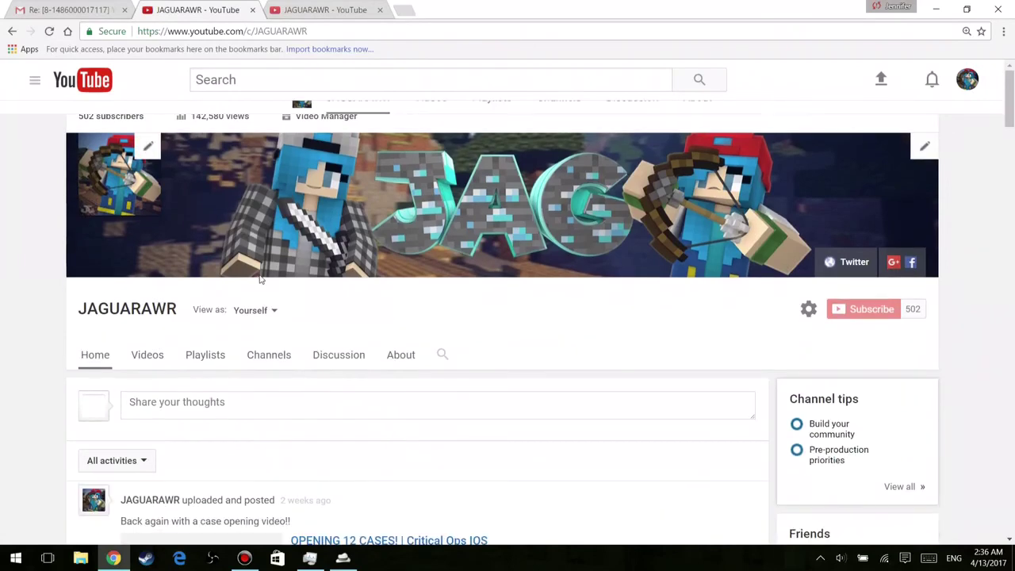
scroll(268, 283, down, 2)
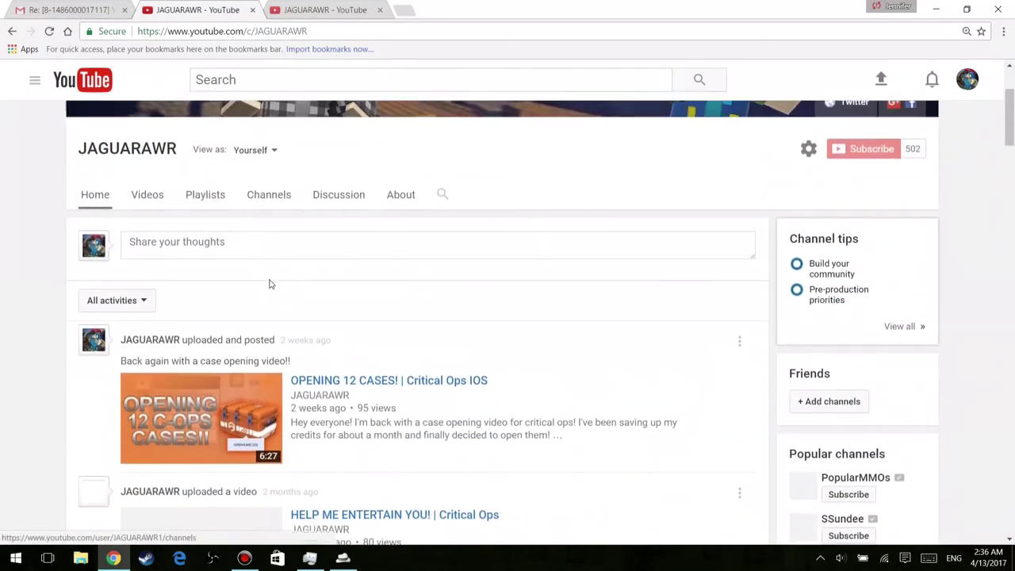
scroll(269, 283, up, 2)
click(341, 19)
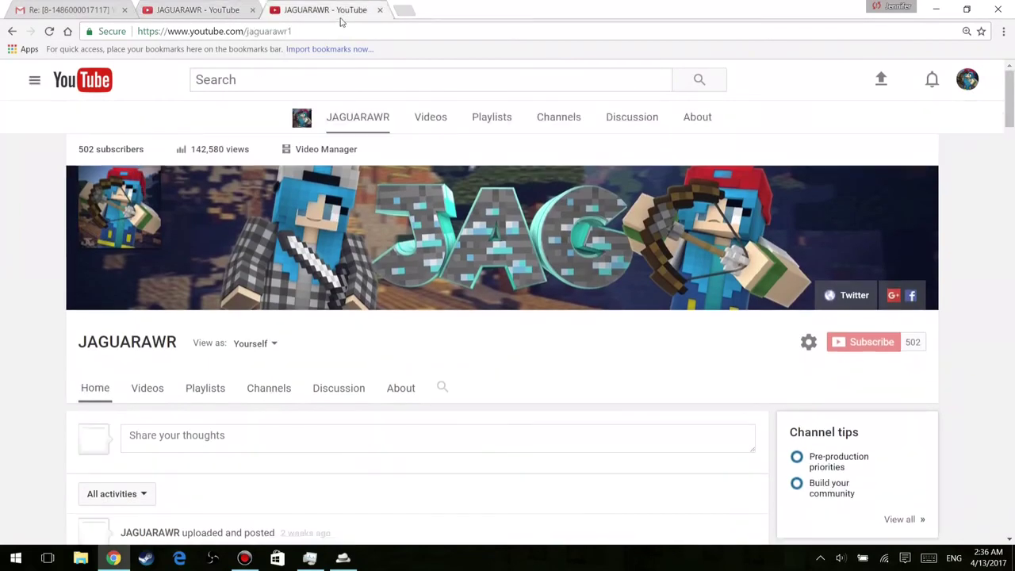
click(229, 19)
In the support email, highlight the paragraph explaining both URL types keep working
click(63, 11)
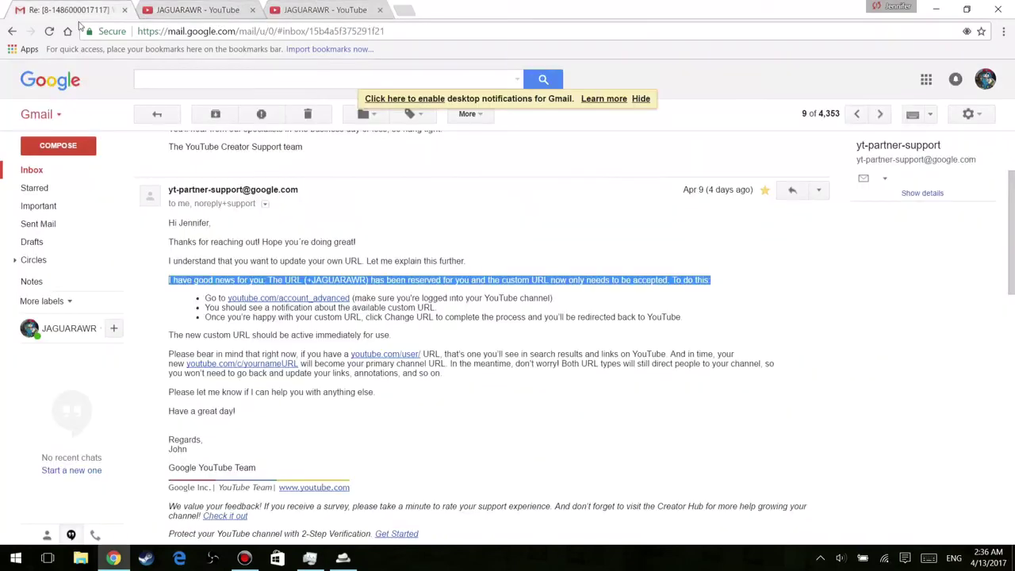
click(333, 395)
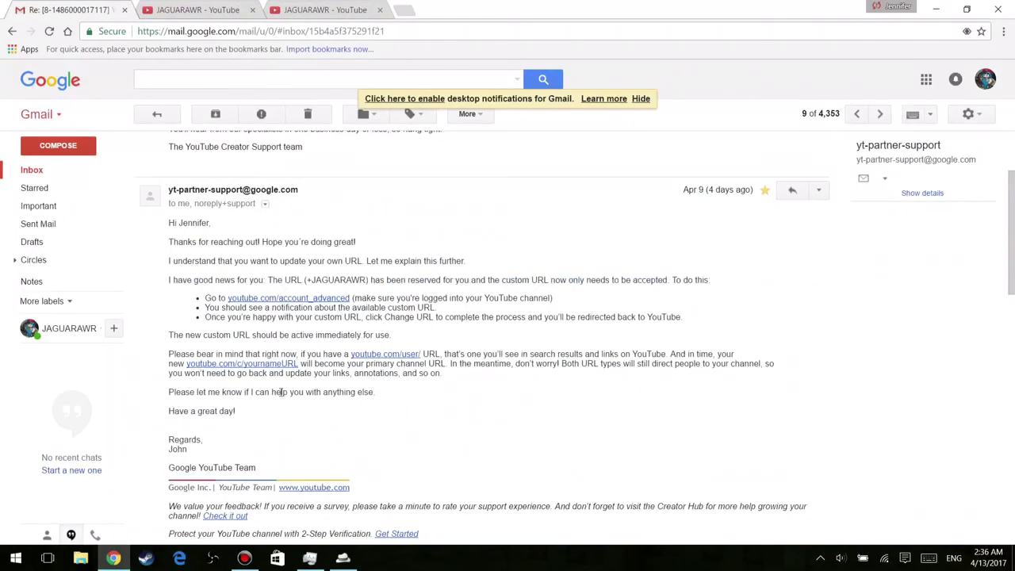
scroll(281, 392, down, 3)
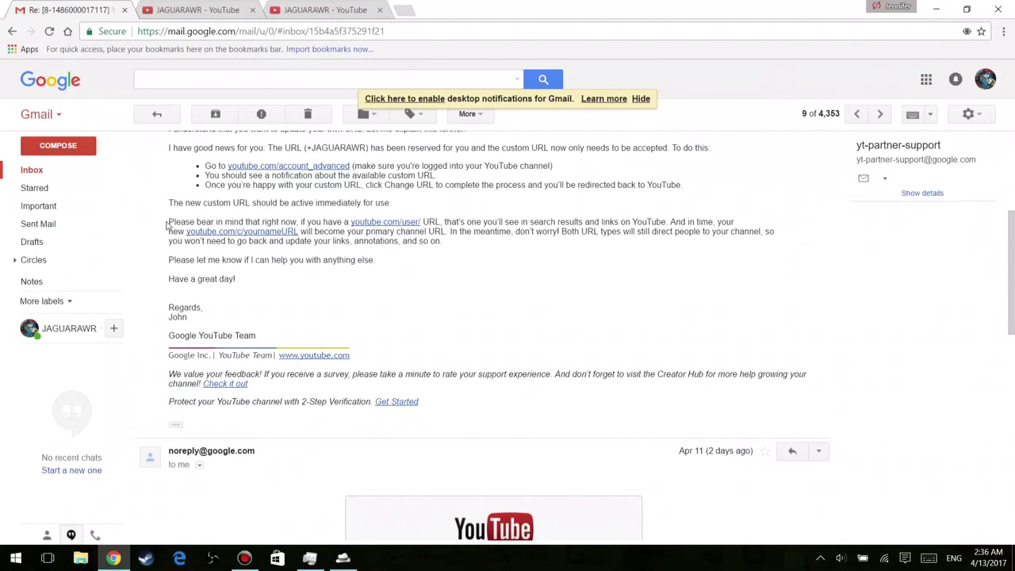
drag(168, 224, 498, 249)
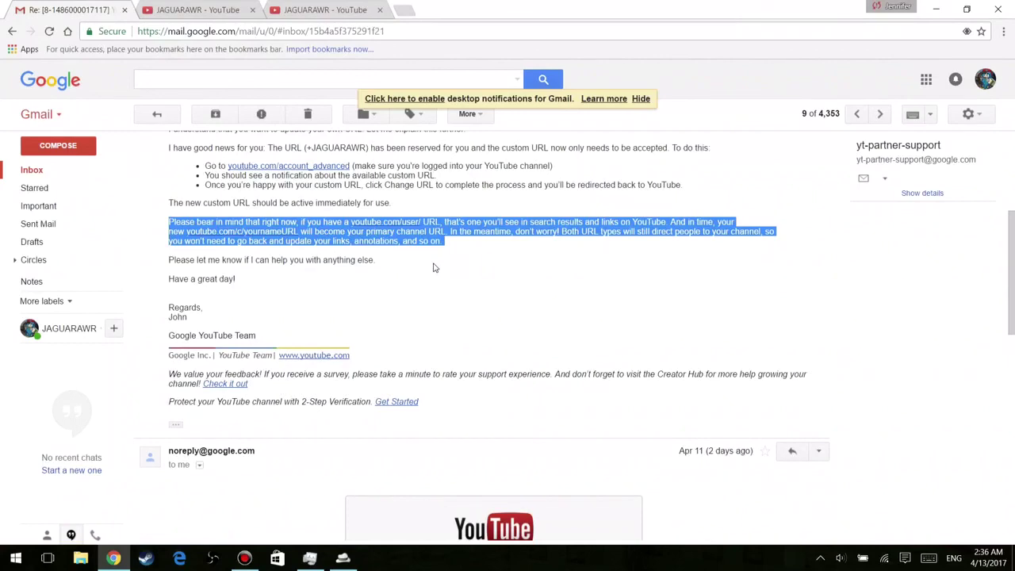
click(439, 283)
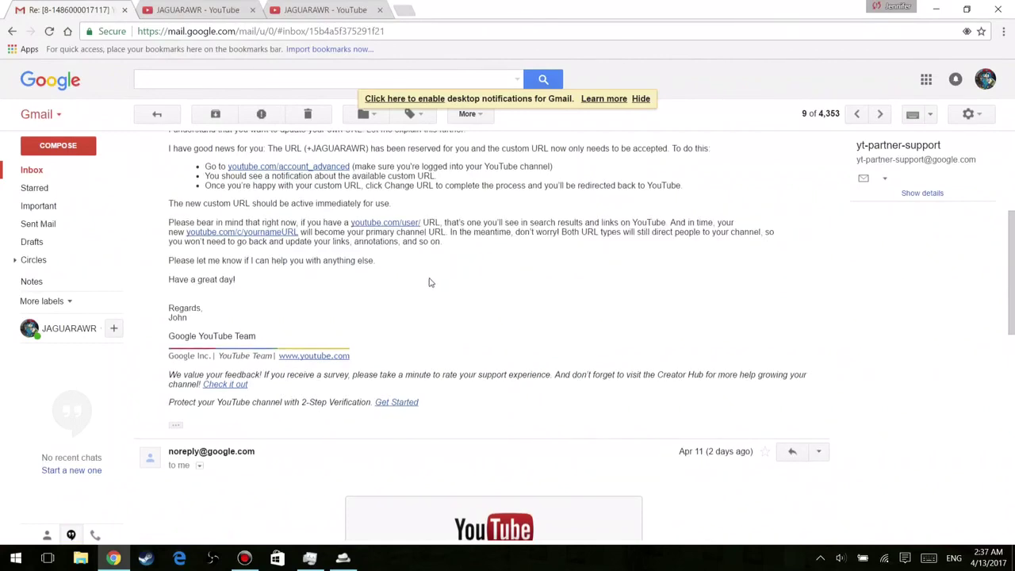
scroll(430, 281, up, 5)
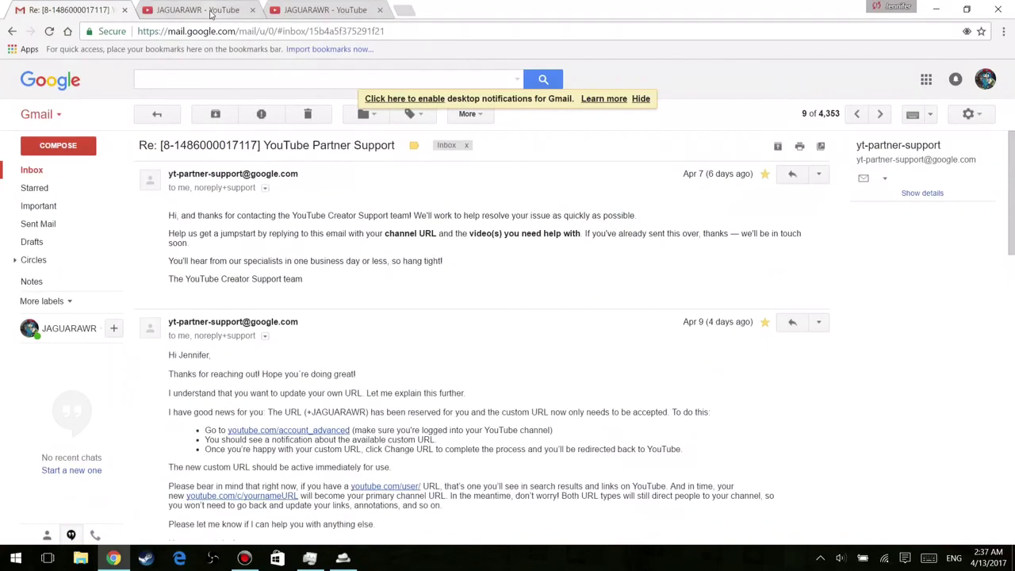
Return to the channel tabs, ending on the youtube.com/jaguarawr1 page
click(211, 11)
drag(311, 31, 254, 32)
click(331, 11)
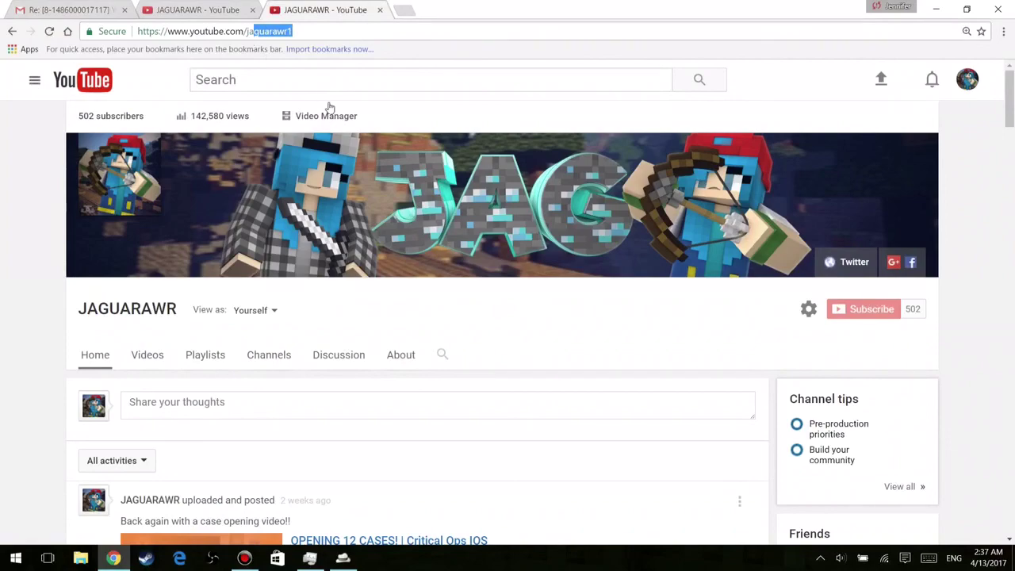
click(385, 124)
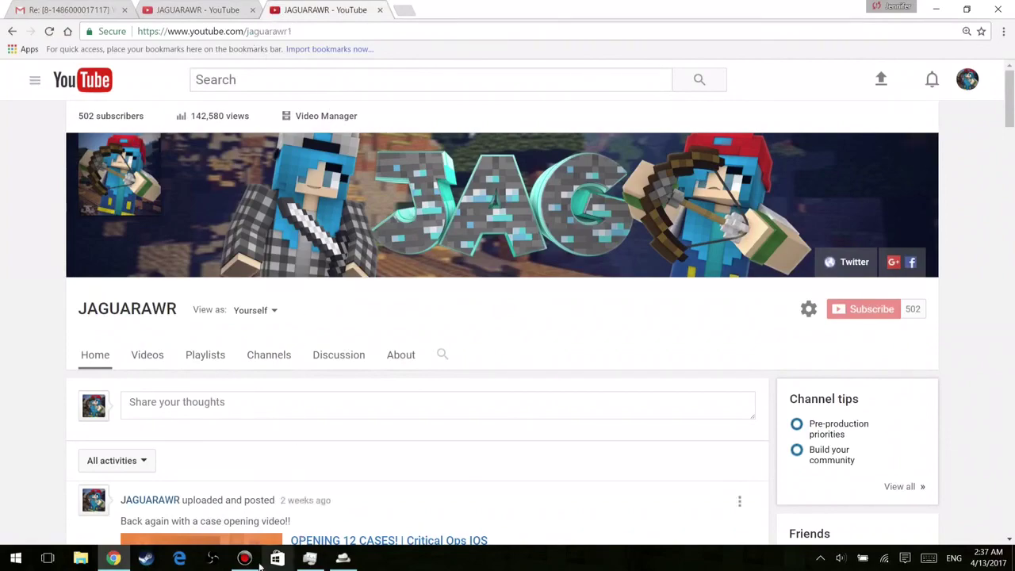